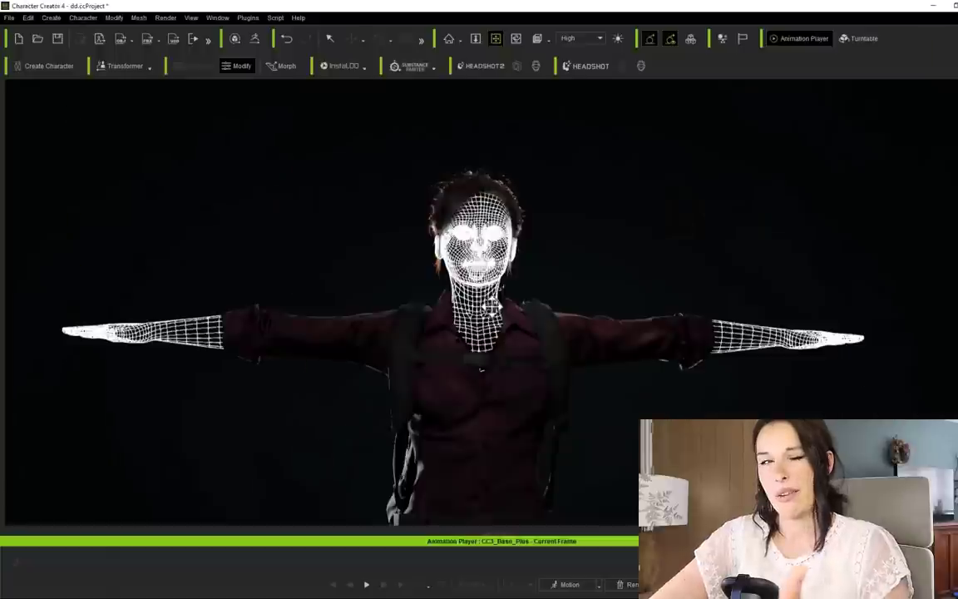
Step: Bring up Polycam's Export dialog for the scanned head to reveal the mesh formats
scroll(530, 250, up, 5)
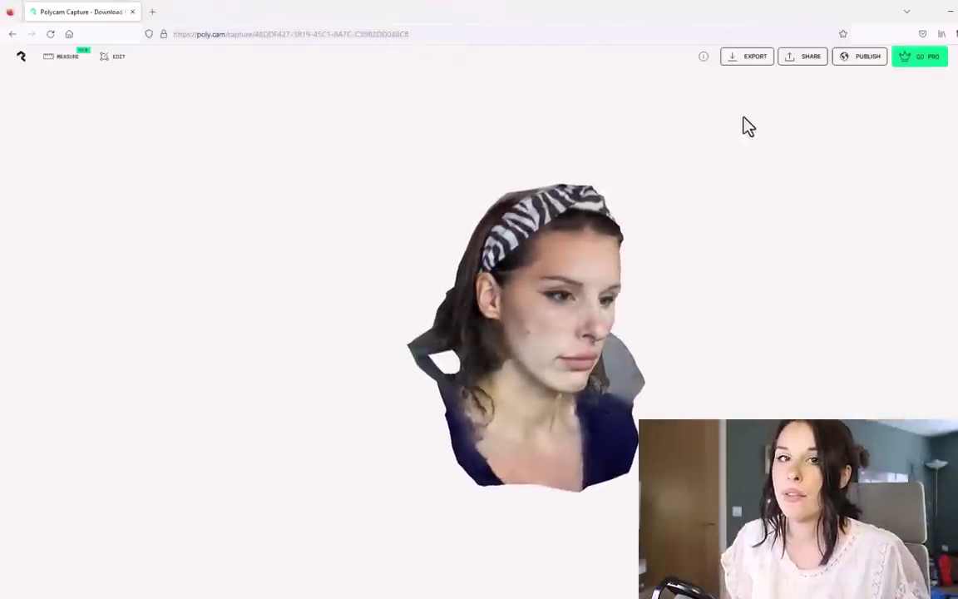
click(748, 60)
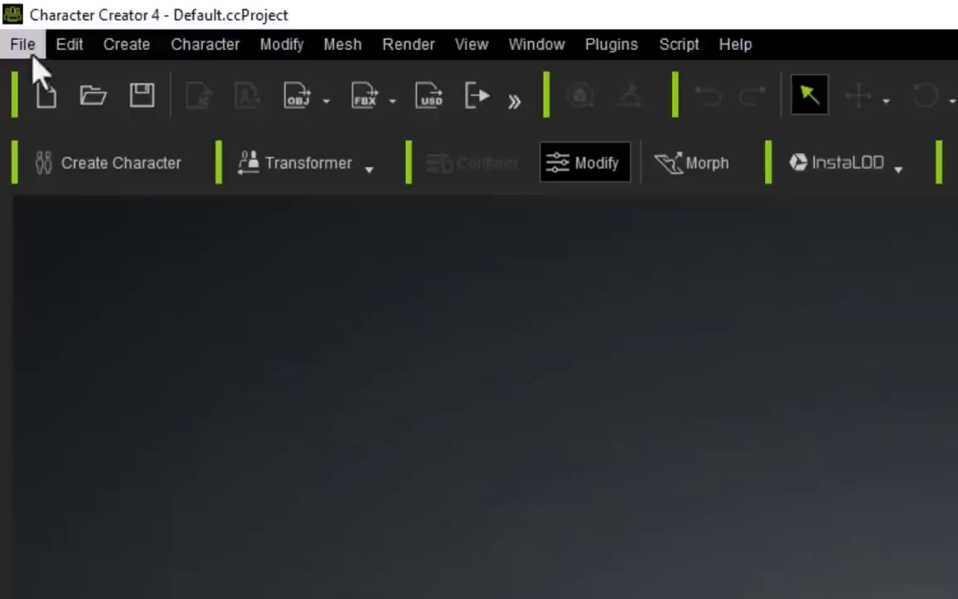
Step: Import the downloaded head scan through File > Import
click(32, 53)
mouse_move(222, 256)
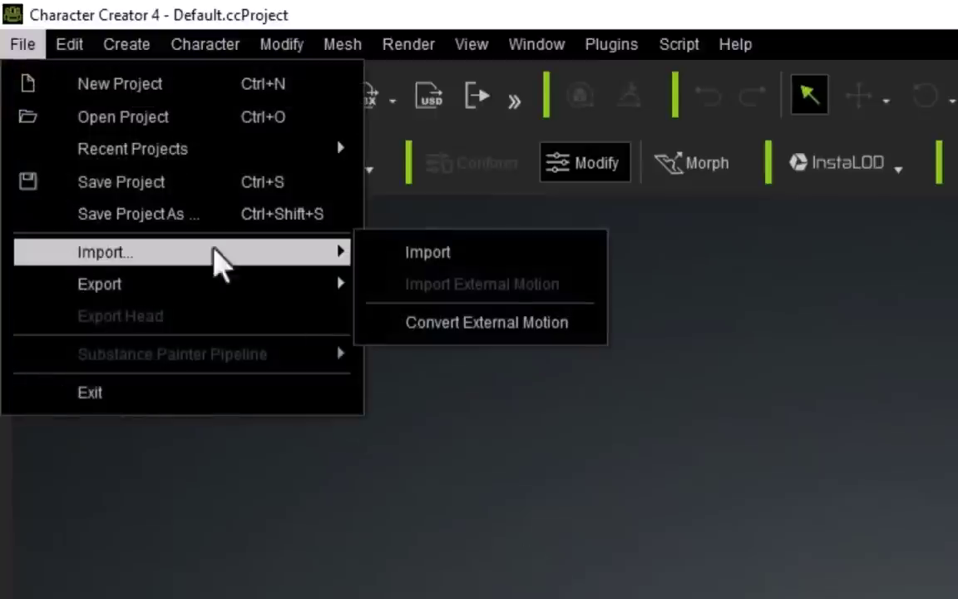
click(503, 258)
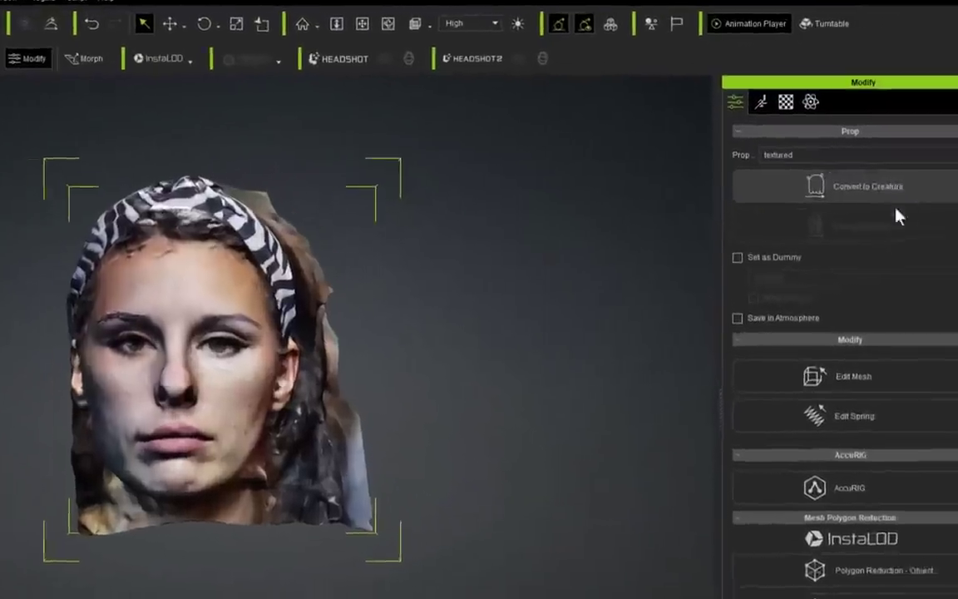
Step: Adjust the head's transform (Rotate X 0.5, Move X 0.1), ending at Move X 0.100, Rotate X 0.000
scroll(938, 282, down, 5)
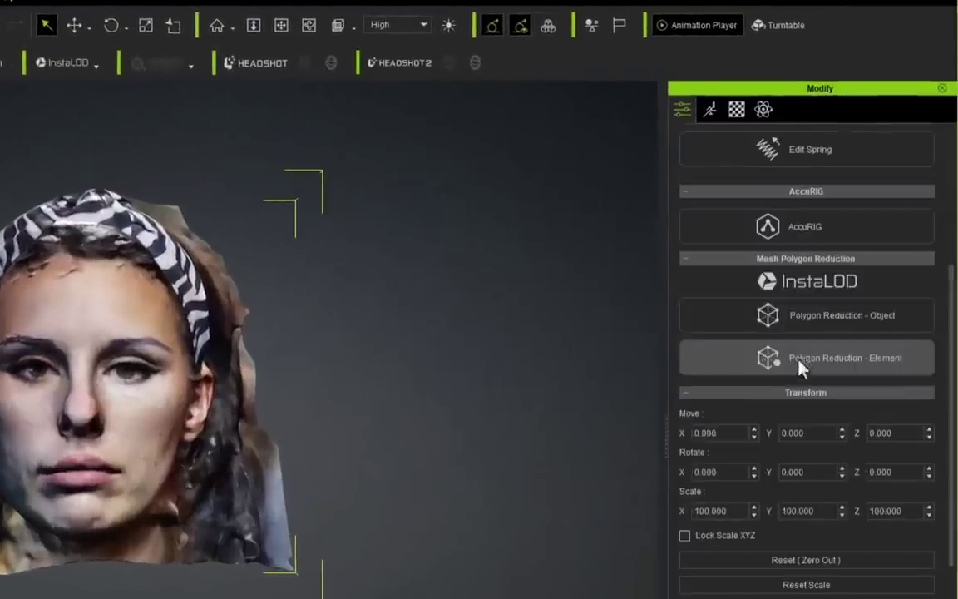
scroll(801, 366, down, 3)
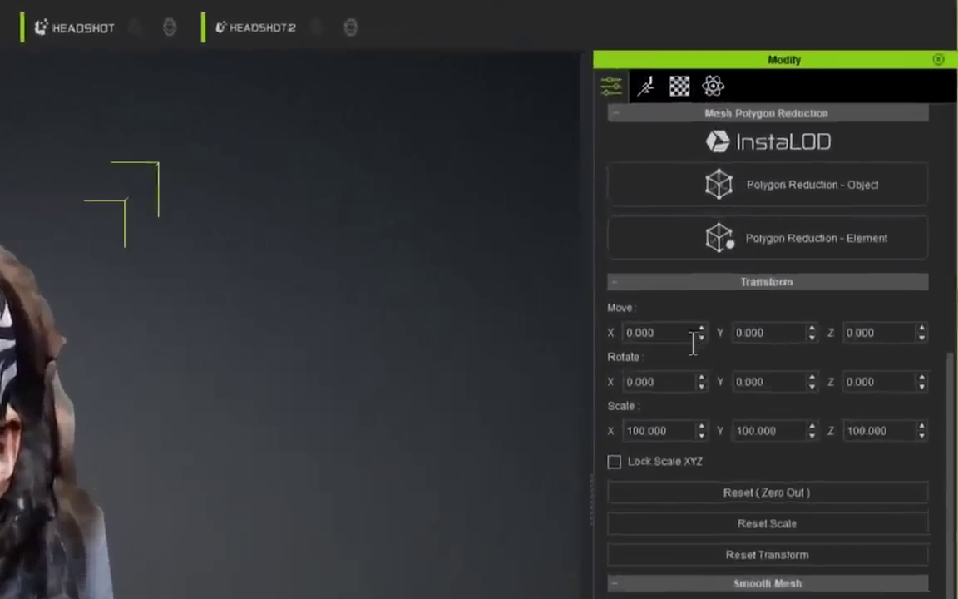
click(701, 377)
click(701, 377)
click(701, 376)
click(701, 376)
click(701, 376)
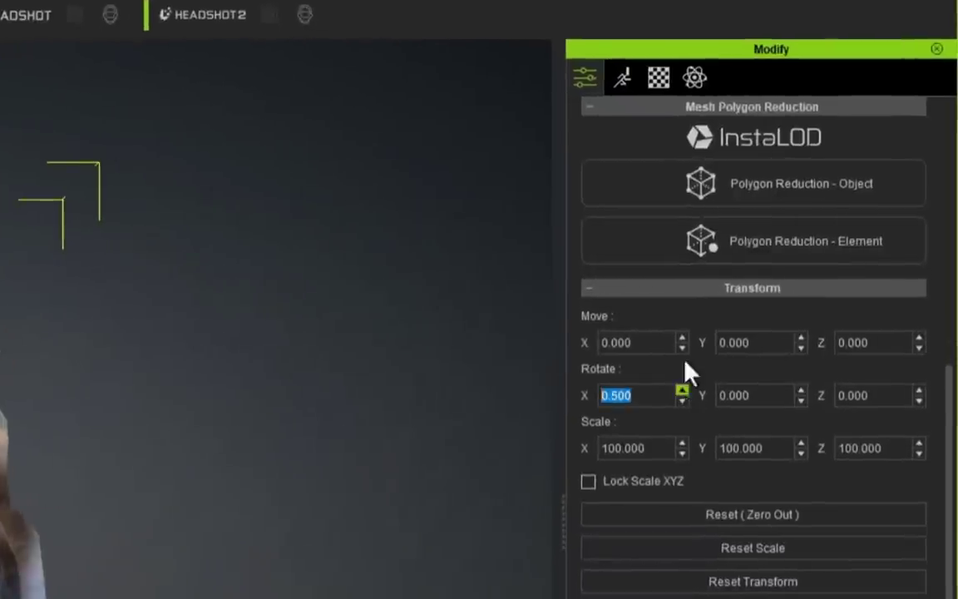
click(682, 337)
click(683, 347)
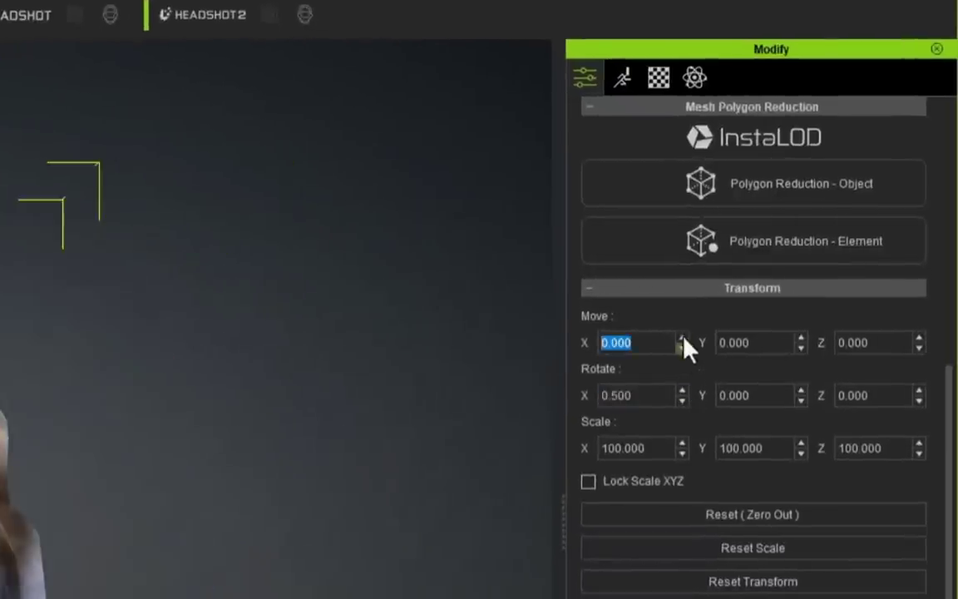
click(683, 337)
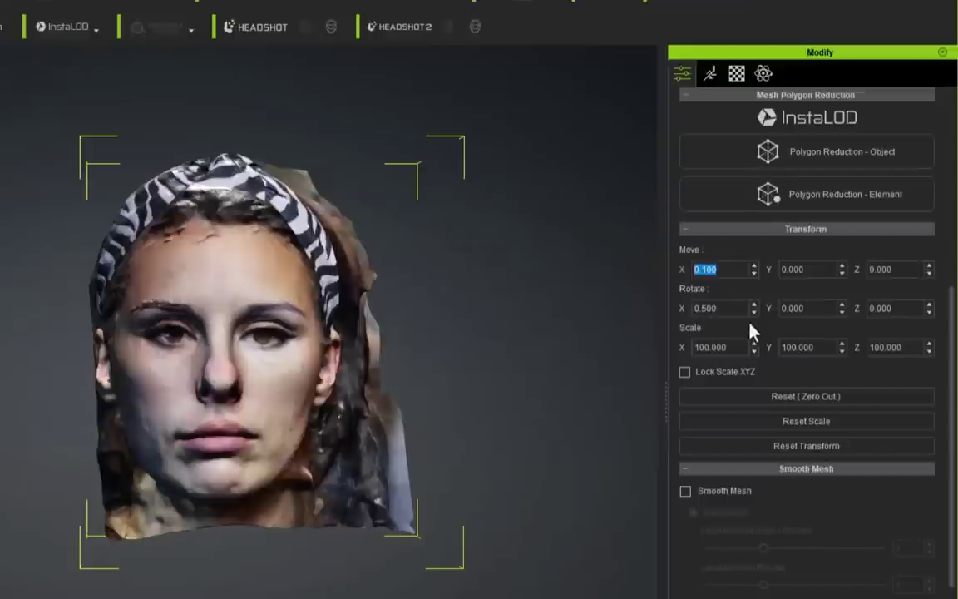
click(784, 447)
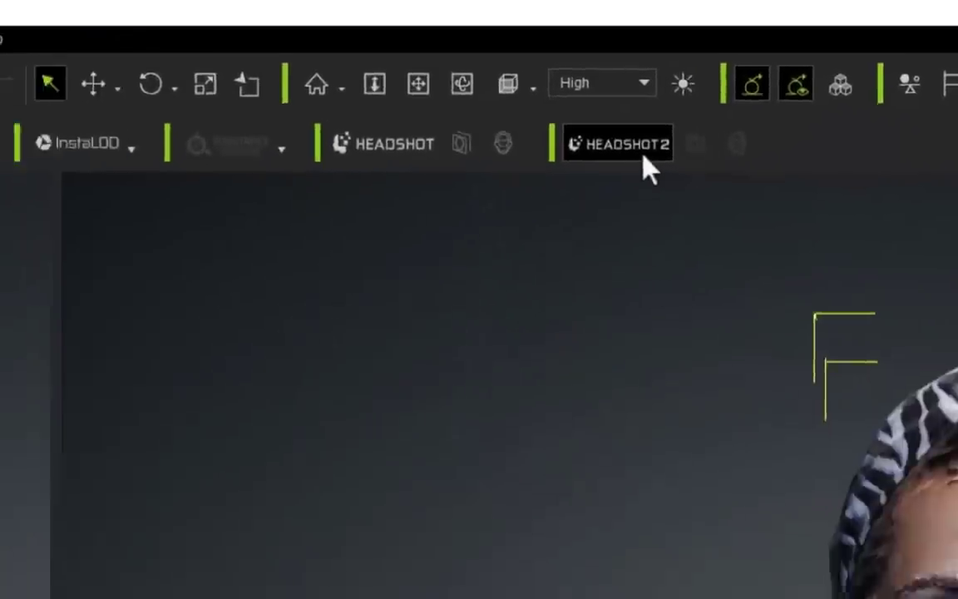
Step: Start Headshot 2 Mesh-mode head generation from the imported scan
click(592, 175)
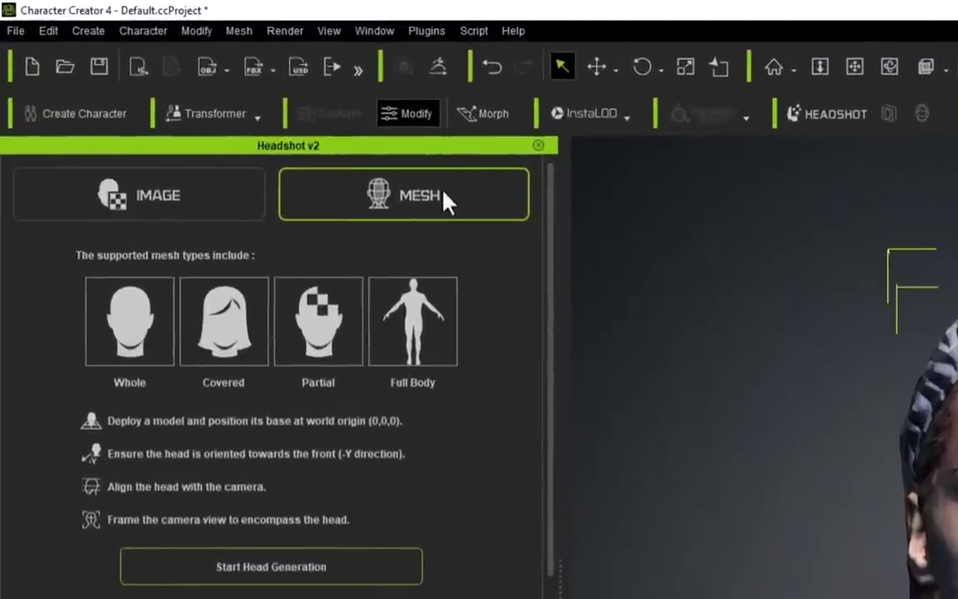
click(366, 580)
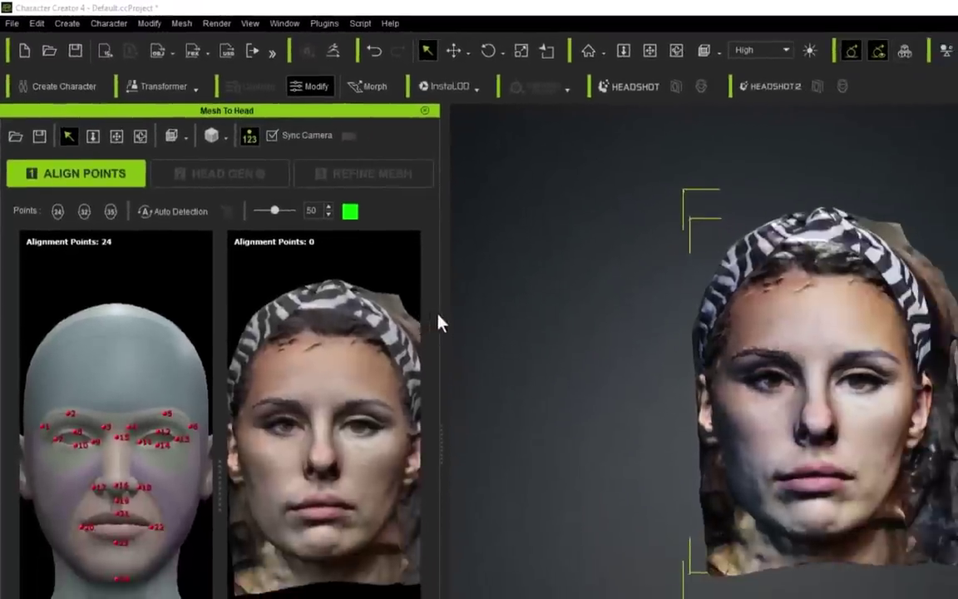
Step: Enlarge and recentre the face views, then auto-detect 24 alignment points
drag(442, 433, 753, 408)
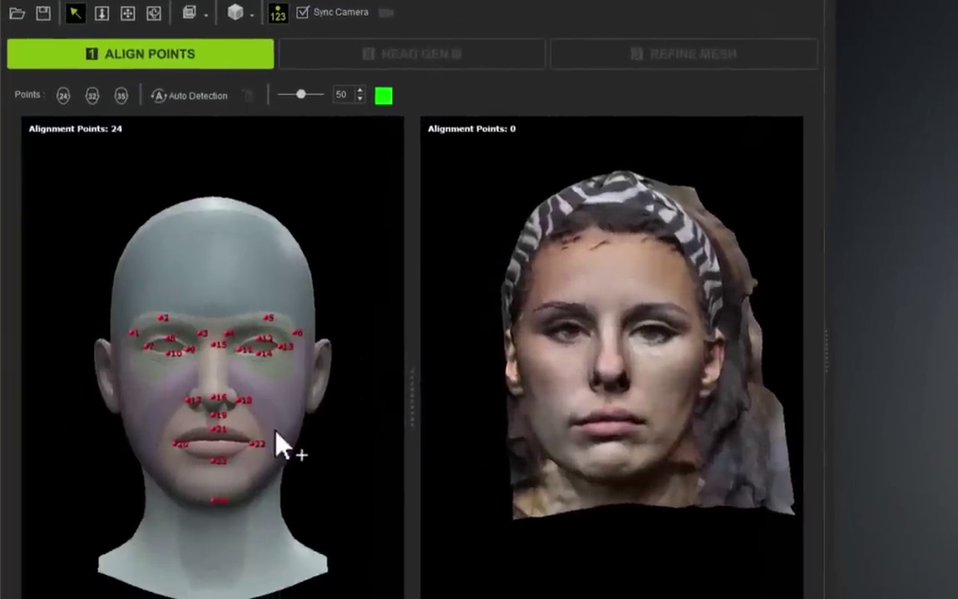
scroll(182, 393, up, 3)
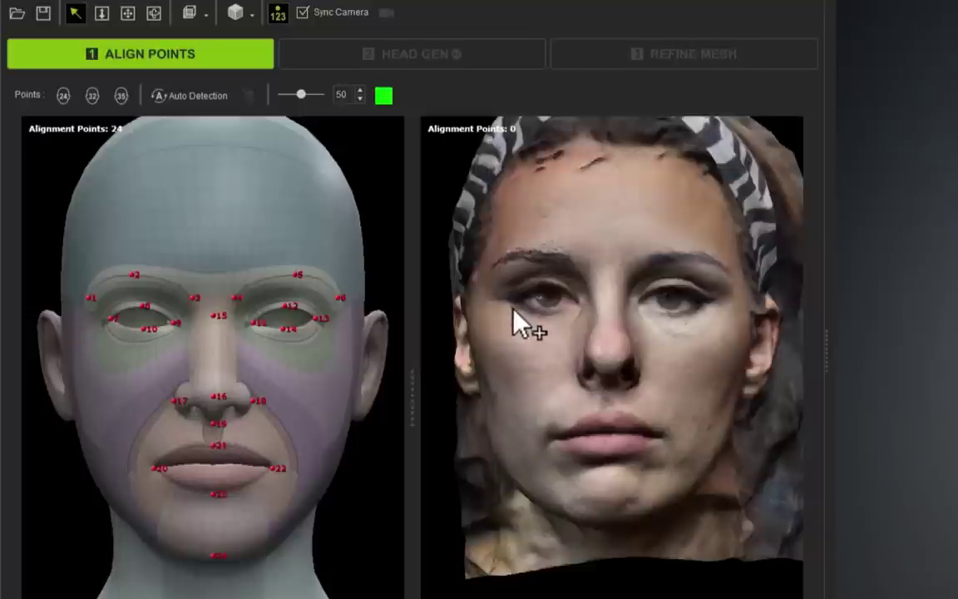
middle_drag(513, 320, 482, 218)
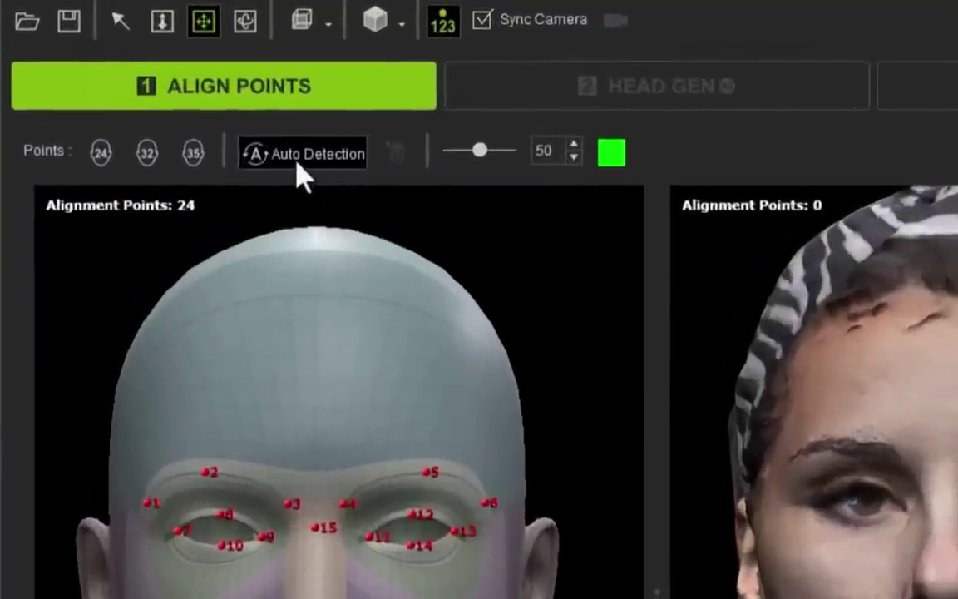
click(298, 164)
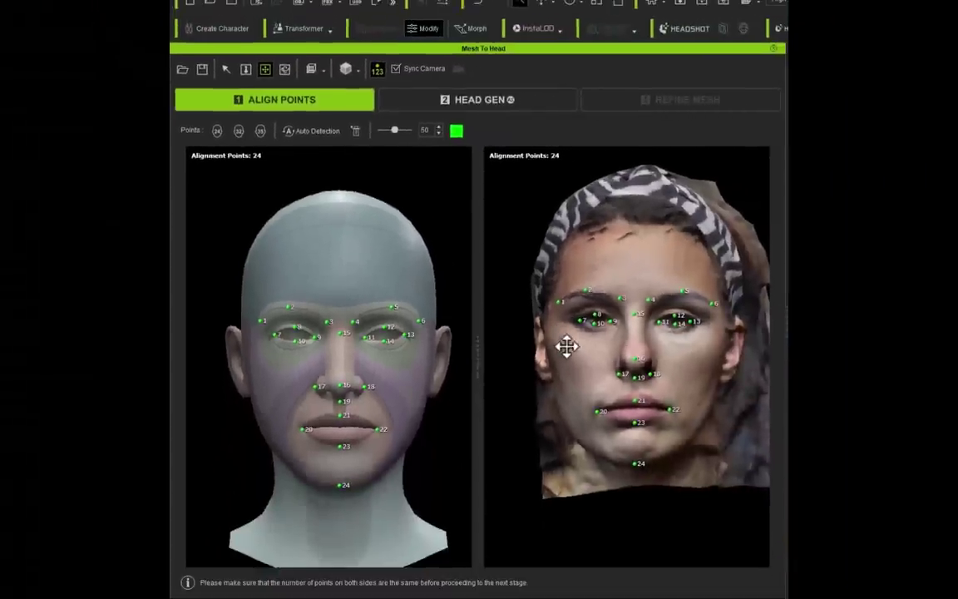
scroll(567, 345, up, 5)
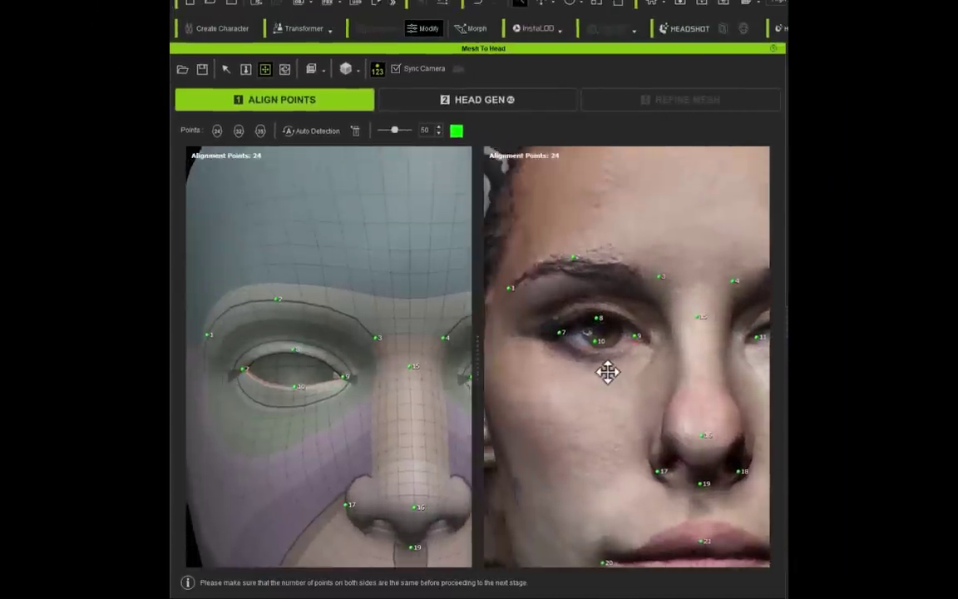
scroll(608, 372, up, 5)
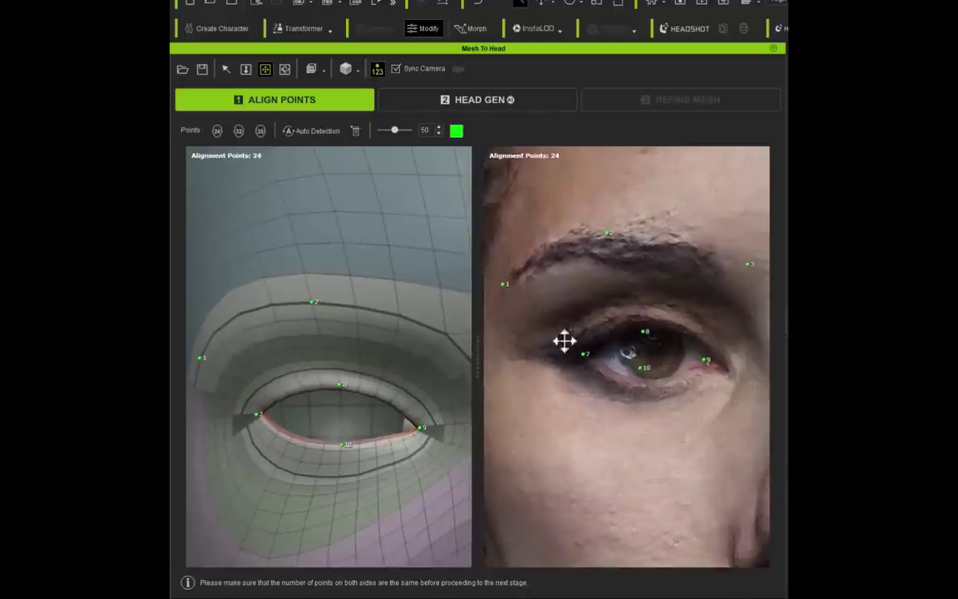
scroll(564, 341, down, 4)
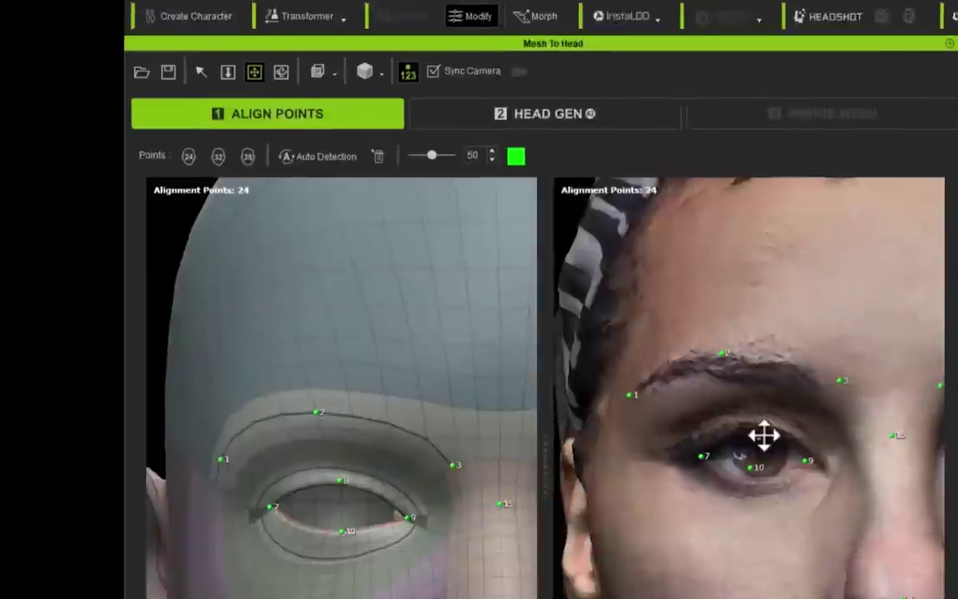
Step: Drag landmarks 10, 8 and 9 onto the lower eyelid, above the iris and the eye corner
click(200, 73)
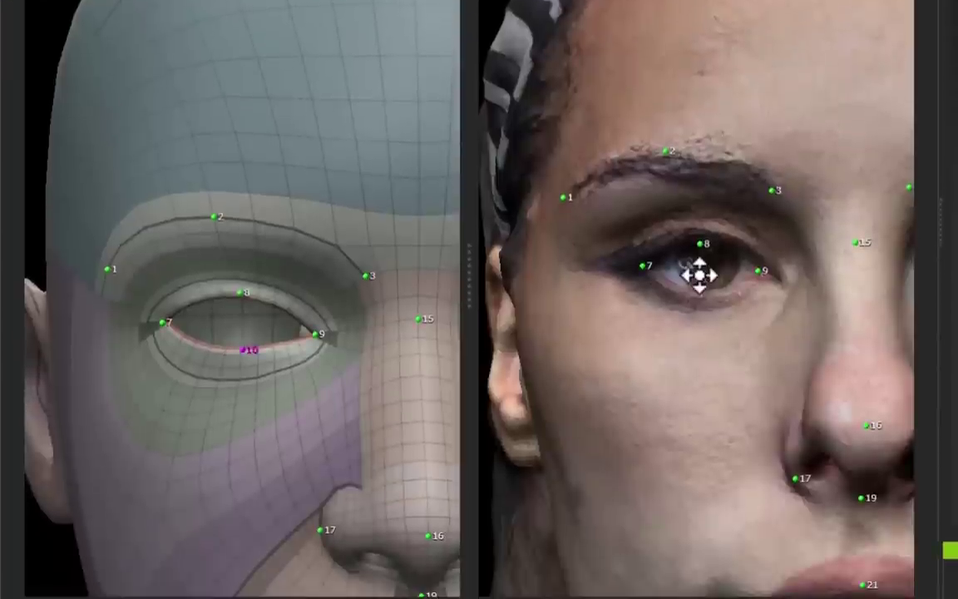
drag(698, 275, 700, 298)
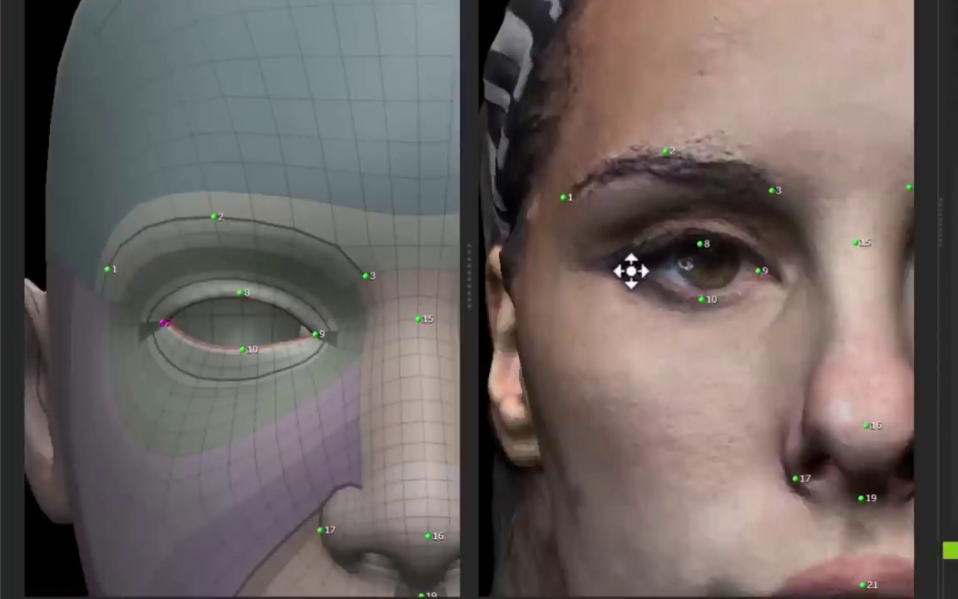
drag(700, 244, 701, 233)
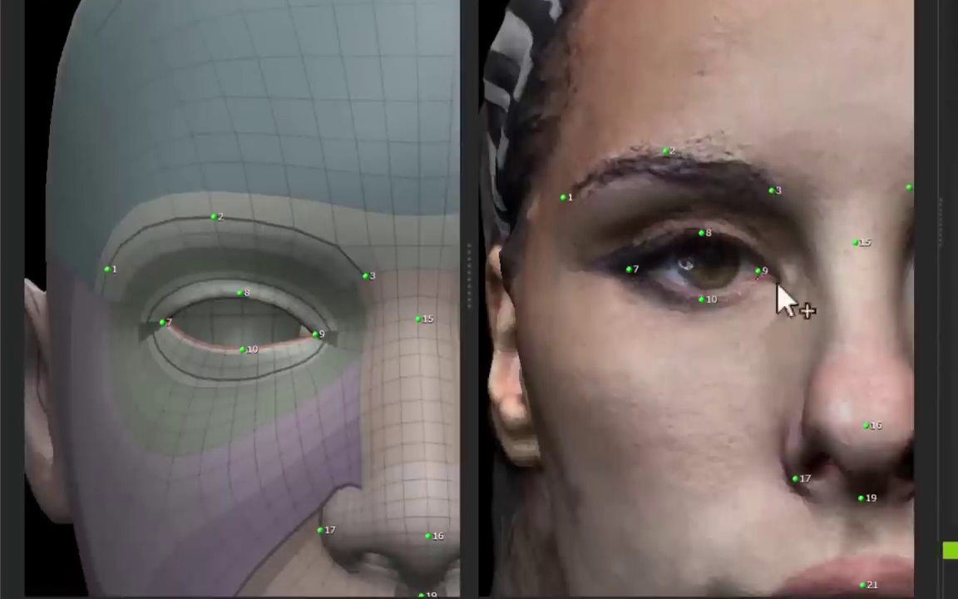
drag(761, 271, 785, 285)
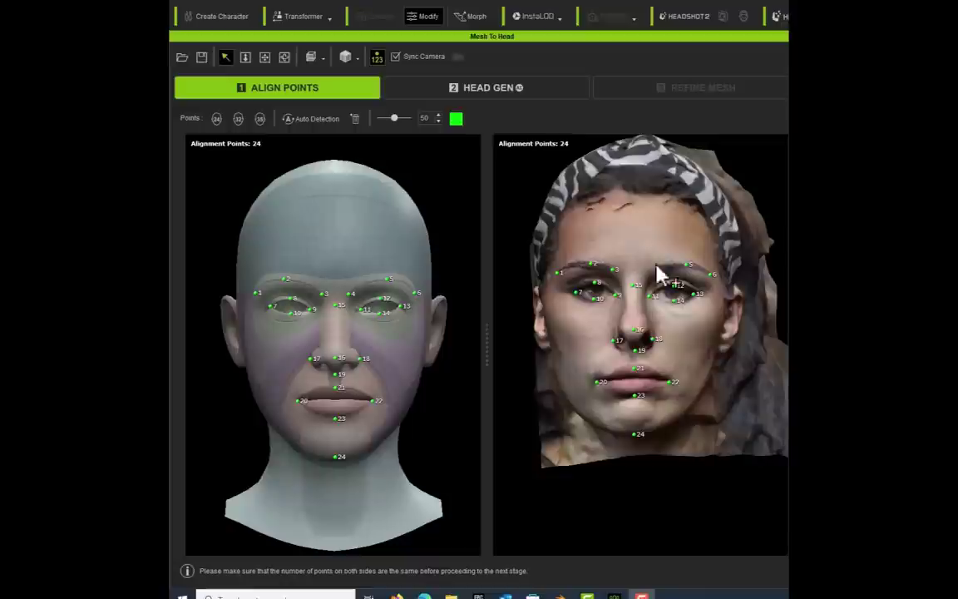
Step: Add matching cheek alignment points 25 and 26 on both the scan and the base head
click(567, 316)
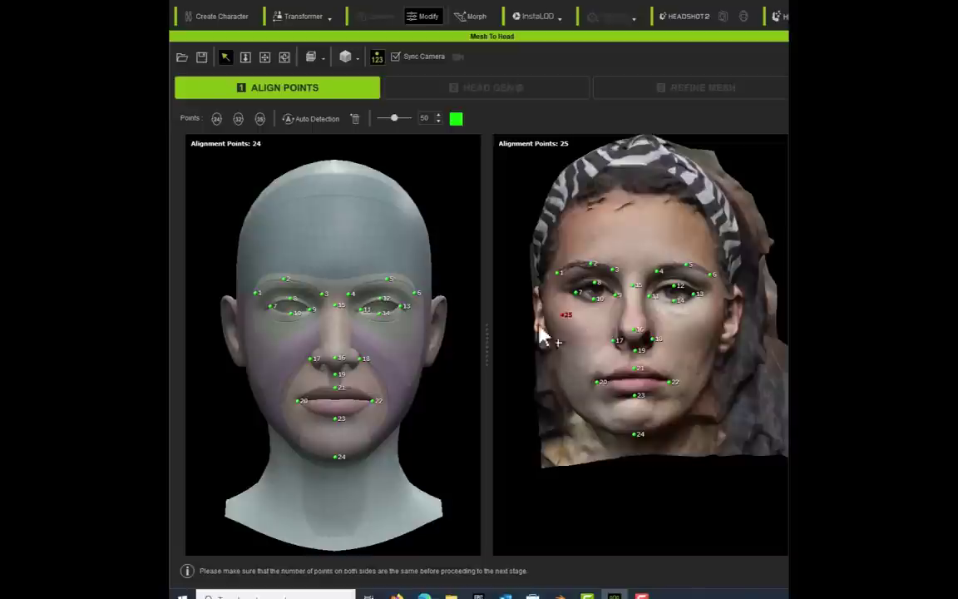
click(254, 326)
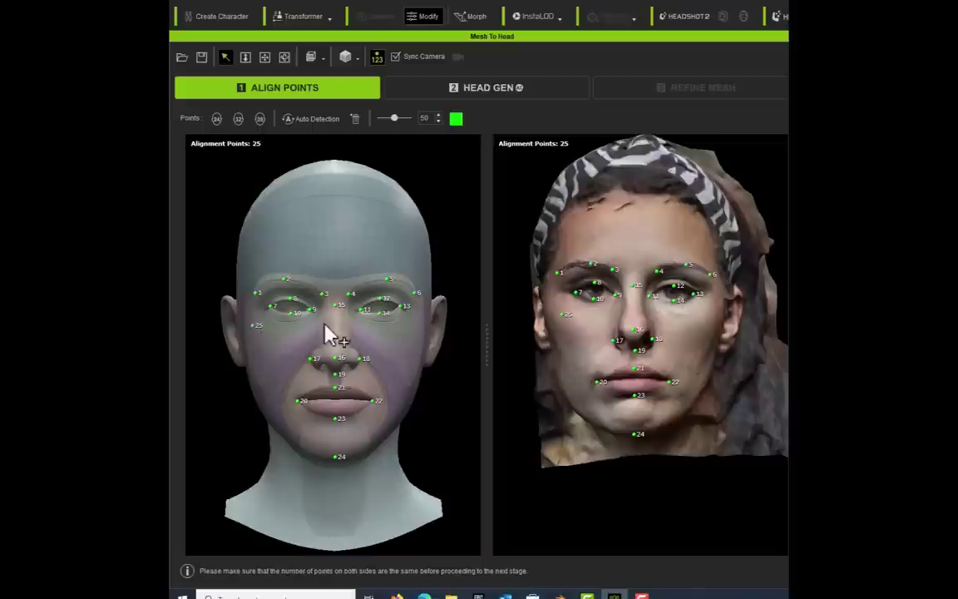
click(418, 327)
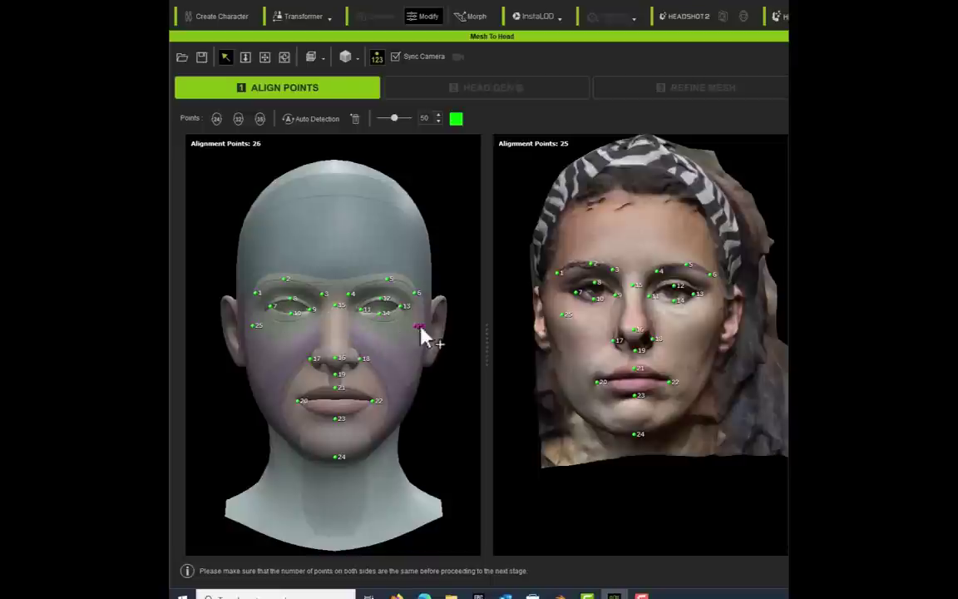
click(712, 315)
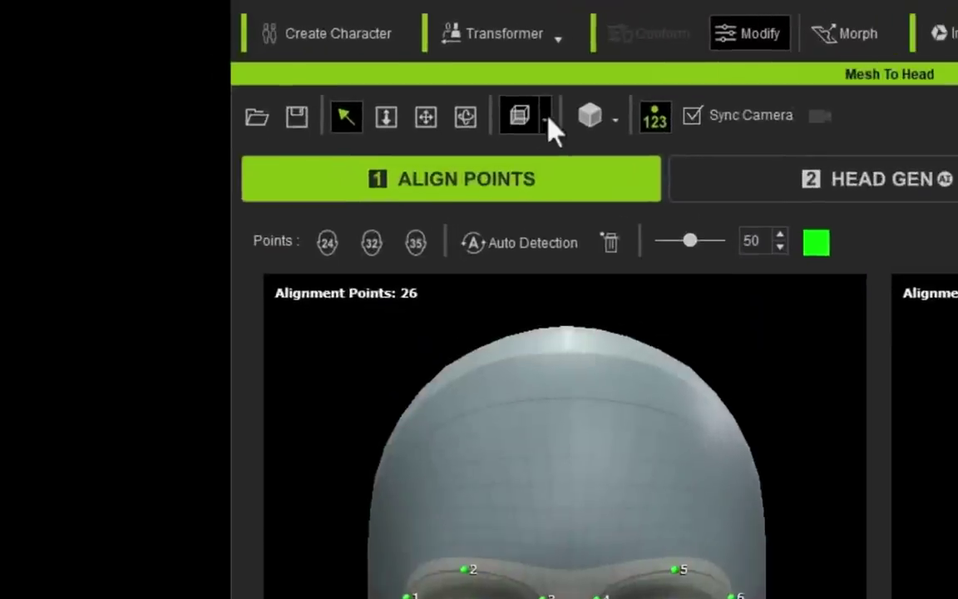
Step: In a side view, mark matching ear top, rim and lobe points on both heads
click(380, 78)
click(392, 137)
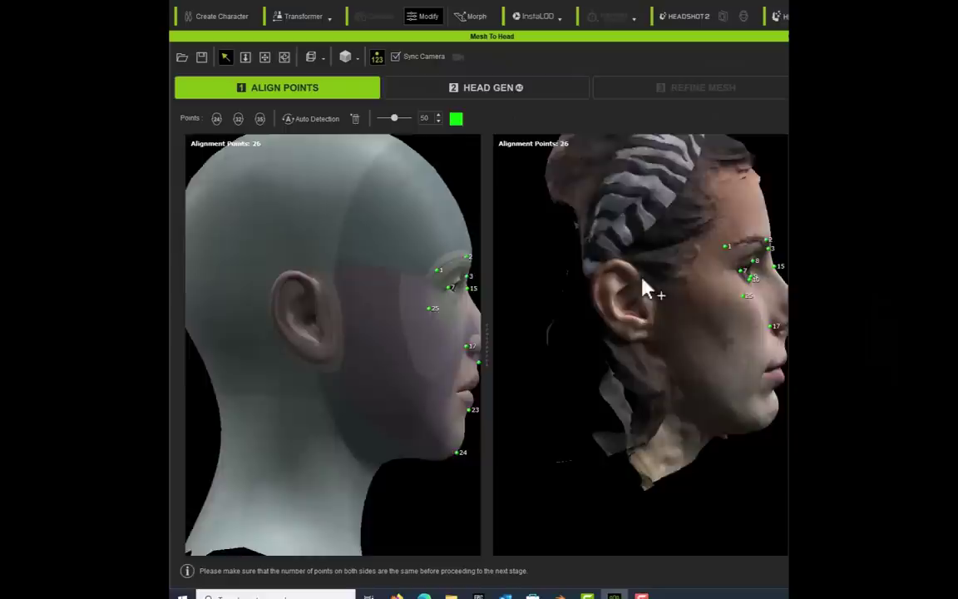
scroll(641, 284, up, 5)
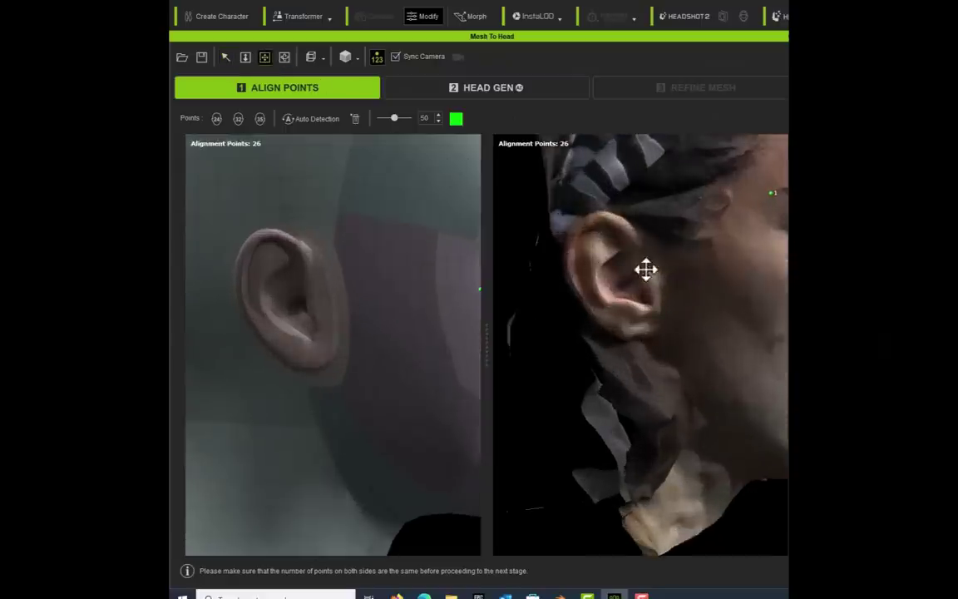
middle_drag(643, 272, 653, 316)
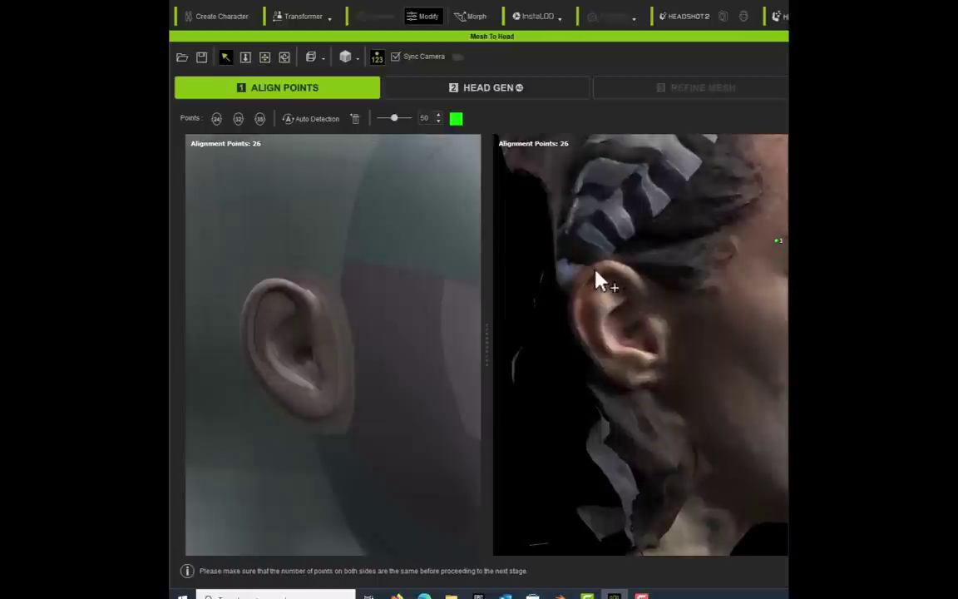
click(613, 264)
click(279, 283)
click(249, 350)
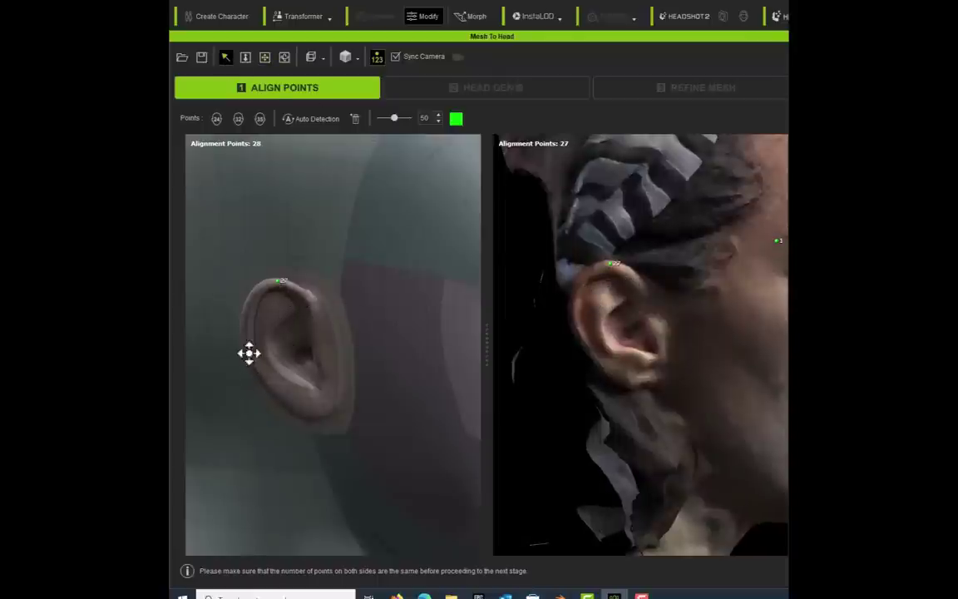
click(581, 333)
click(631, 373)
click(321, 404)
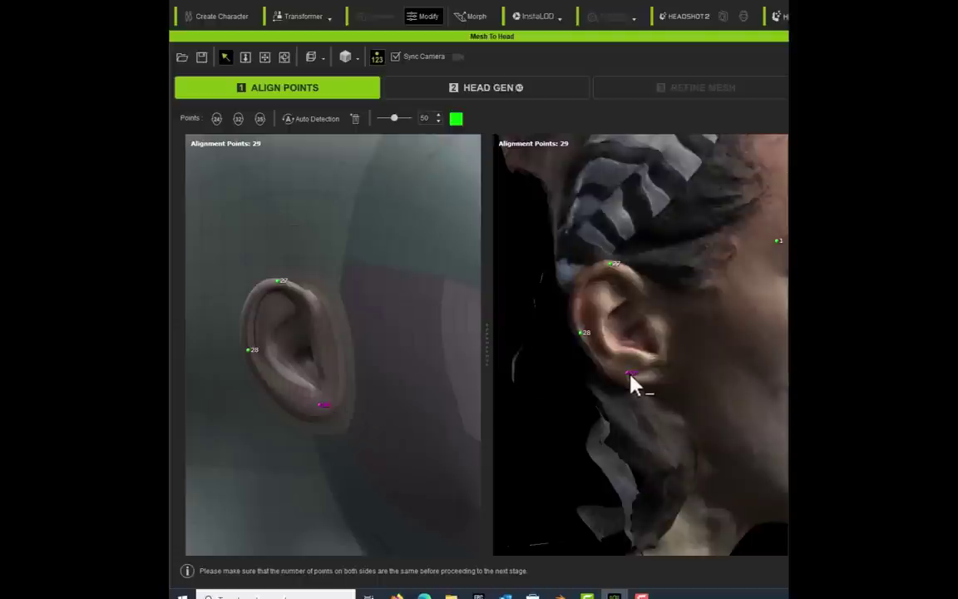
Step: Replace the misplaced lobe point, add the remaining ear points, and rotate back to a front view
key(Delete)
key(Delete)
click(318, 405)
click(640, 381)
click(670, 330)
click(343, 349)
scroll(456, 381, down, 2)
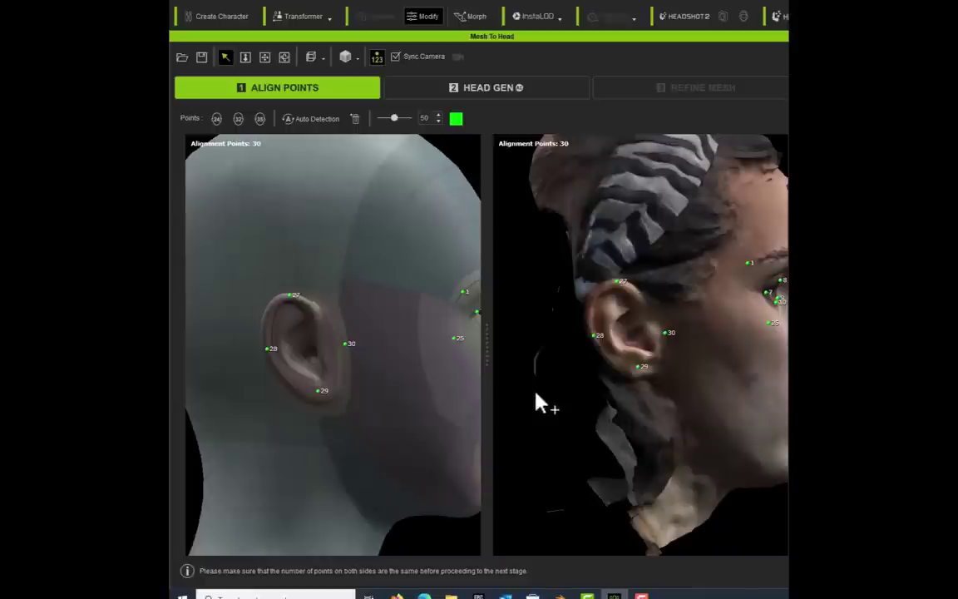
click(323, 57)
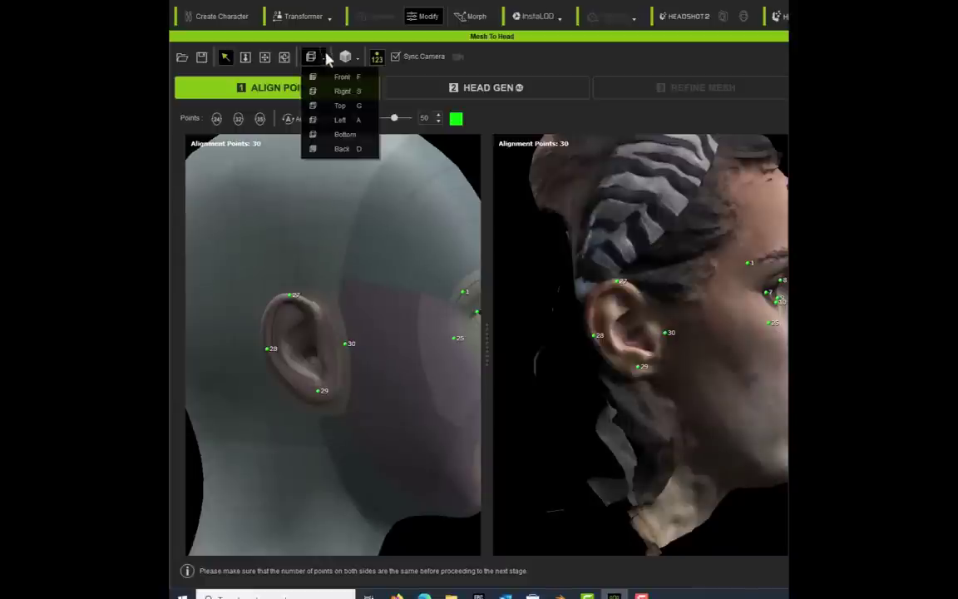
click(343, 91)
drag(564, 315, 582, 249)
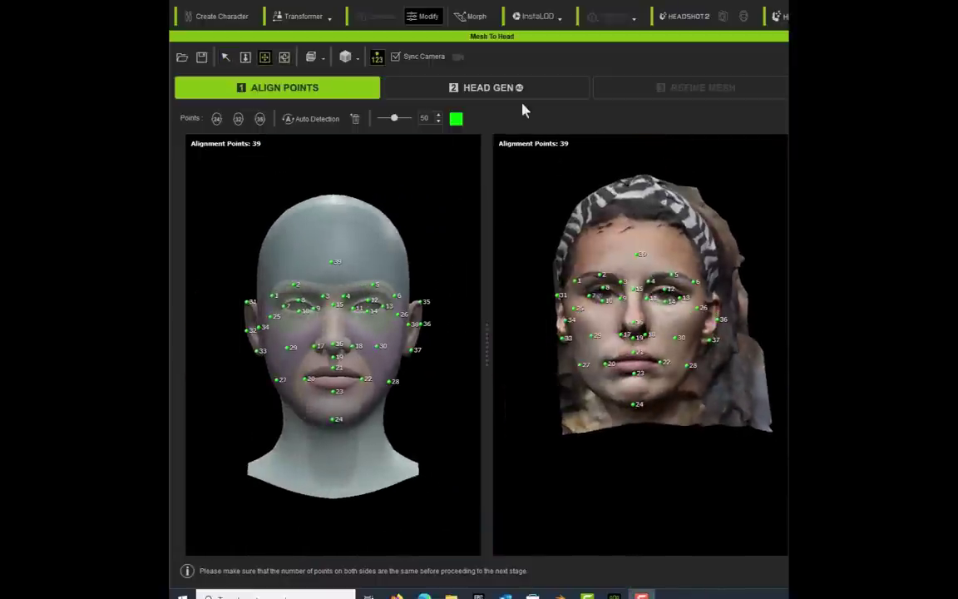
Step: Run Head Gen and set the Effective Area to face and ears
click(461, 94)
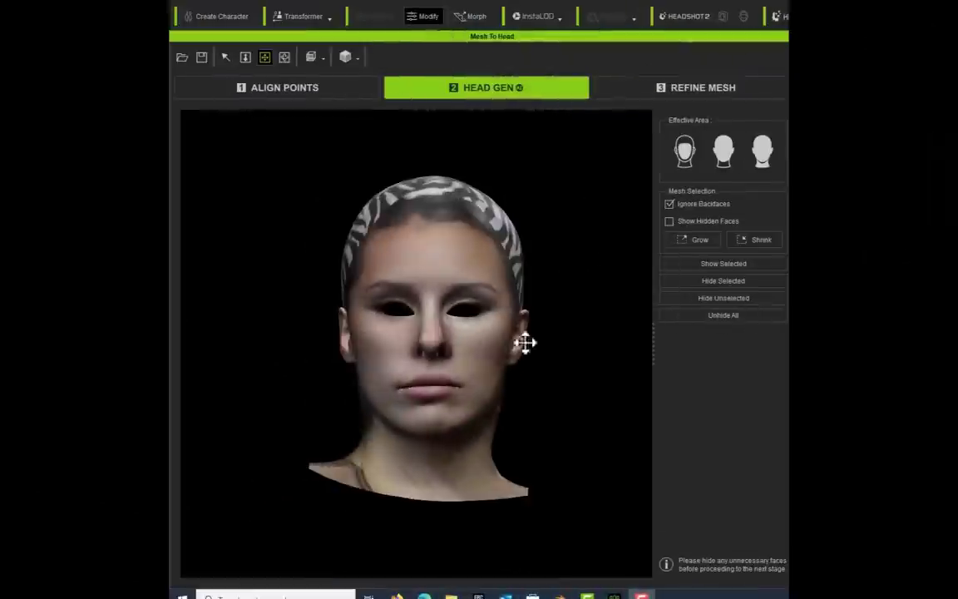
drag(524, 342, 432, 381)
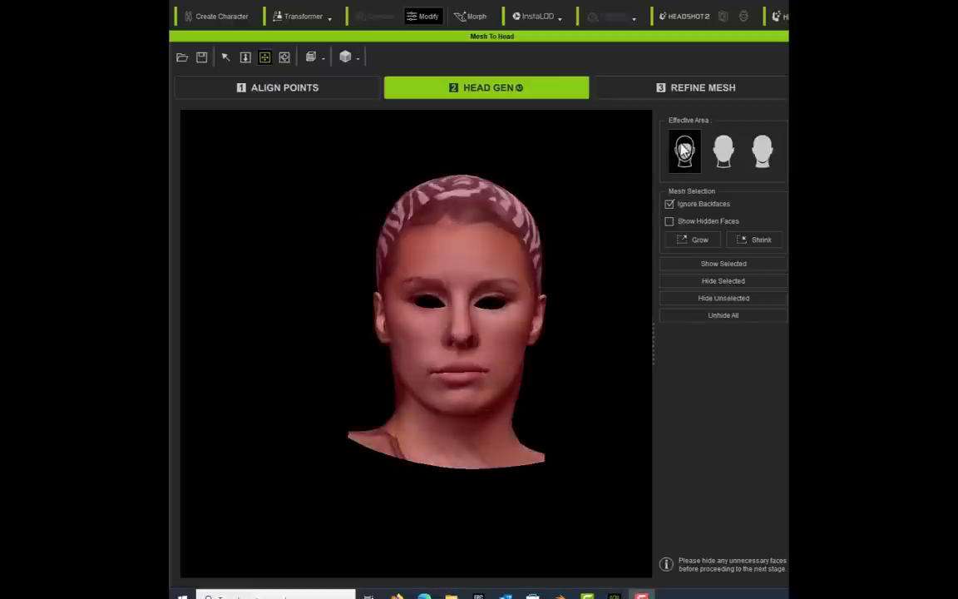
click(683, 153)
click(722, 153)
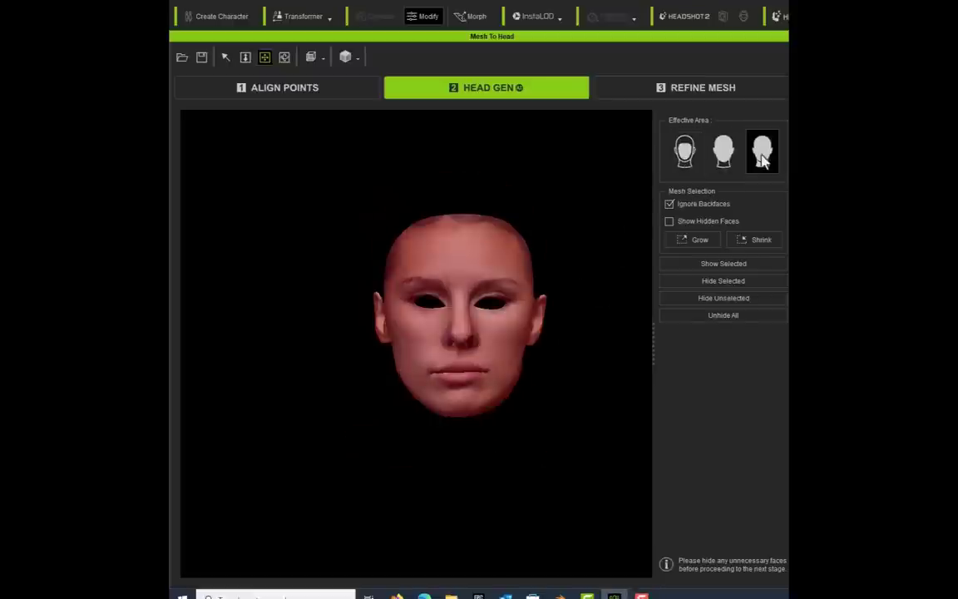
click(762, 153)
drag(445, 429, 551, 434)
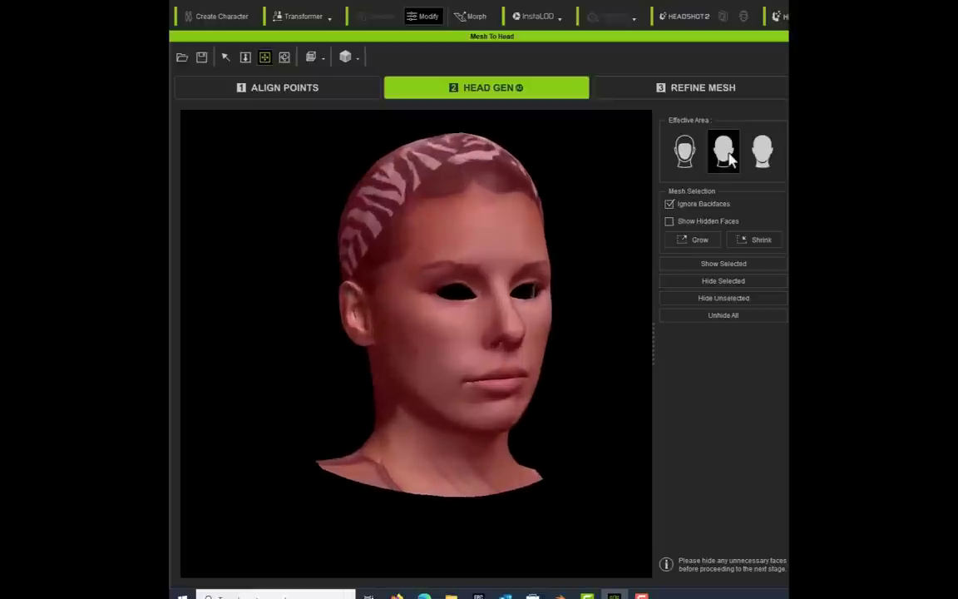
click(724, 153)
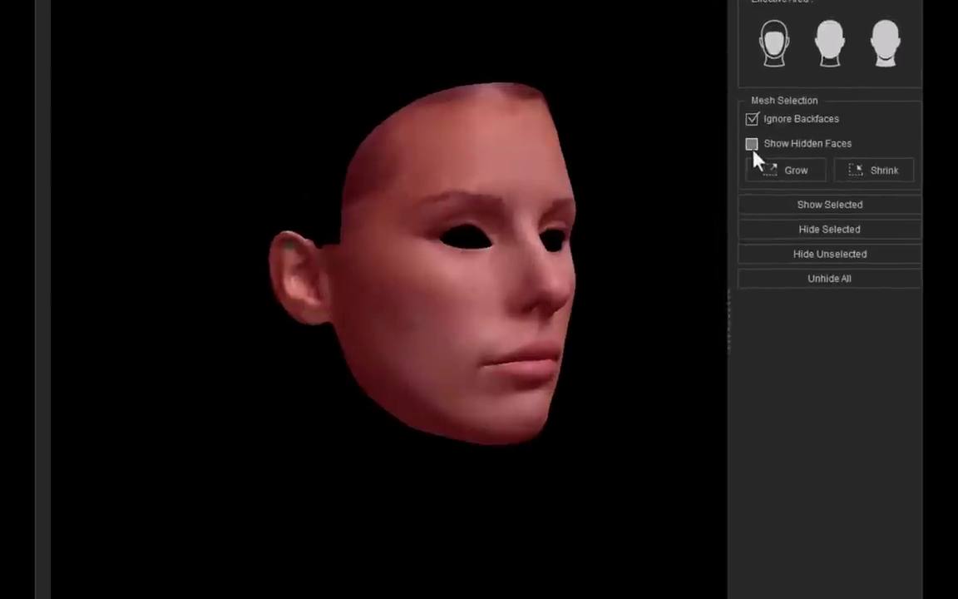
Step: Turn on Show Hidden Faces and try Grow and Shrink on the selection
click(751, 146)
drag(647, 231, 605, 235)
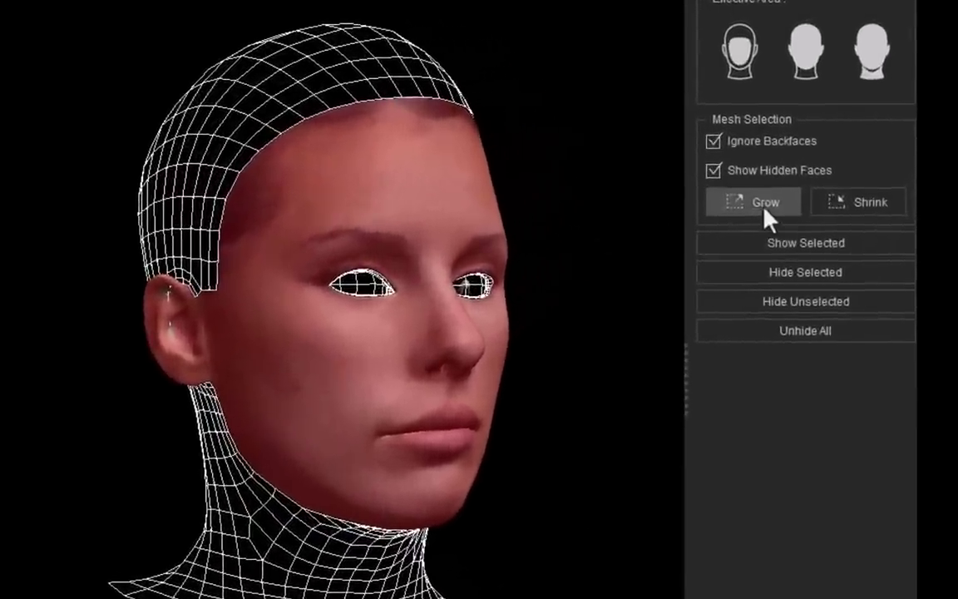
click(765, 204)
drag(640, 303, 716, 282)
click(881, 202)
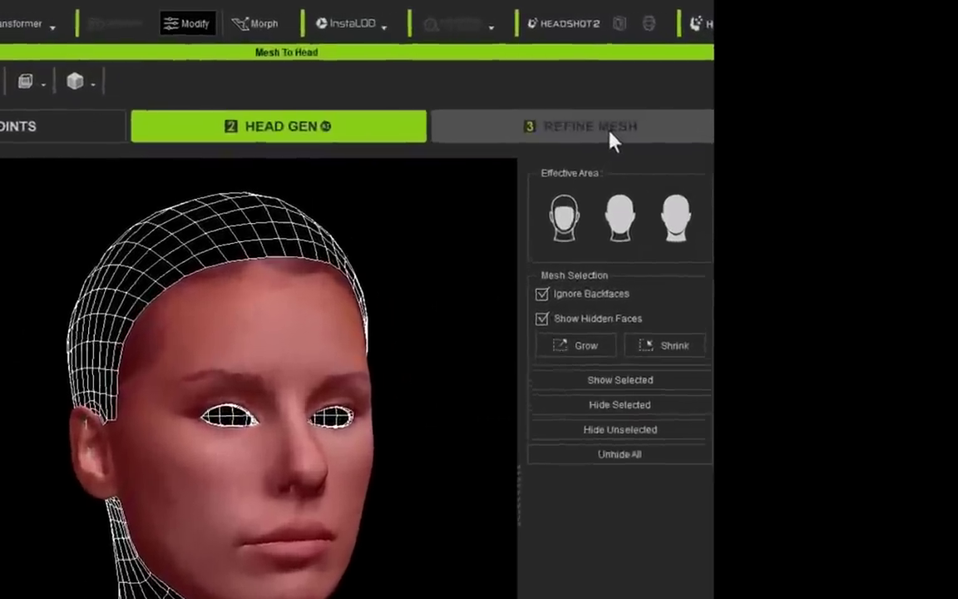
Step: Enter the Refine Mesh stage and select the Project brush
click(714, 91)
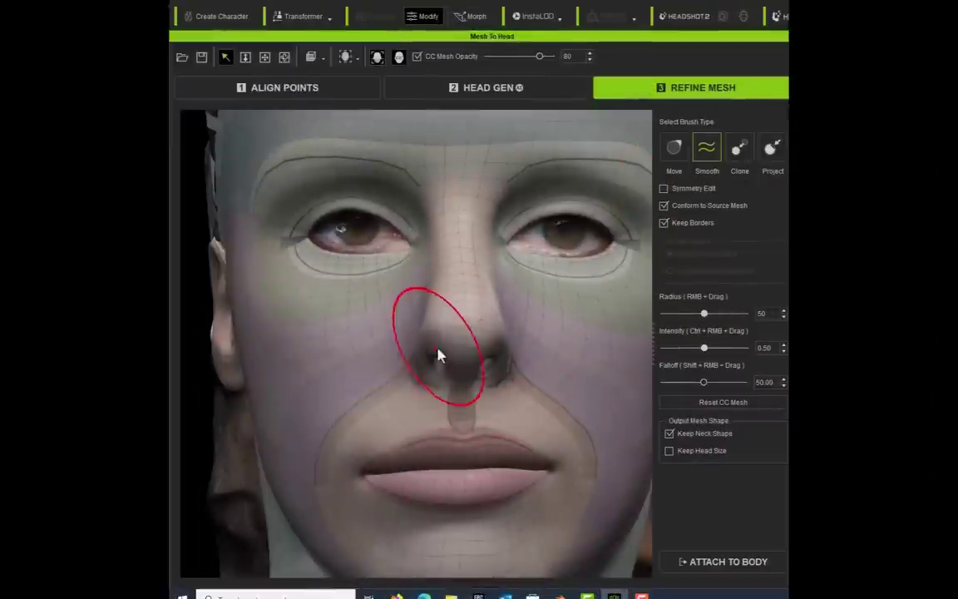
click(772, 147)
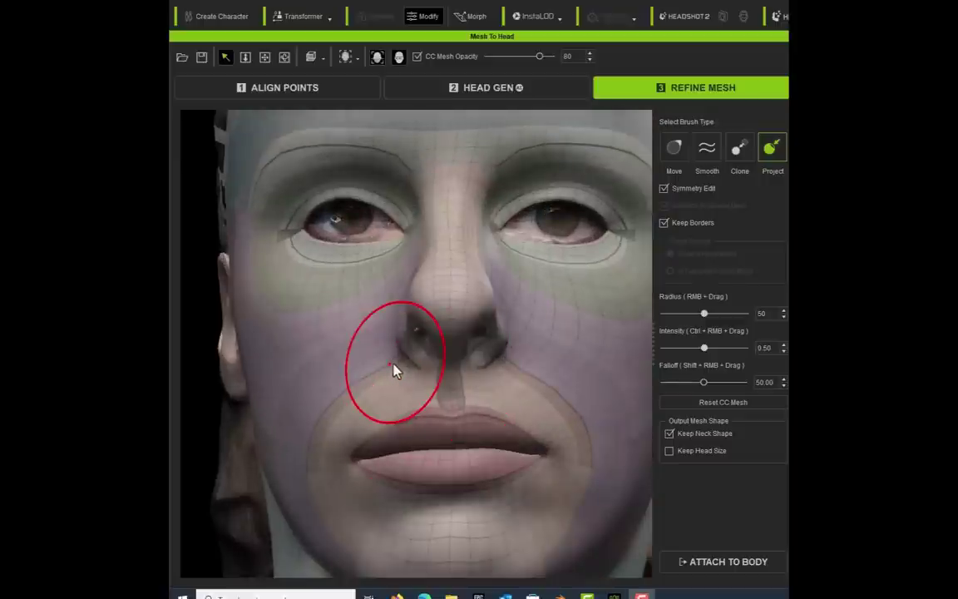
Step: With the Clone brush at radius 20, smooth the nostrils and the bulges under the eyes
click(732, 159)
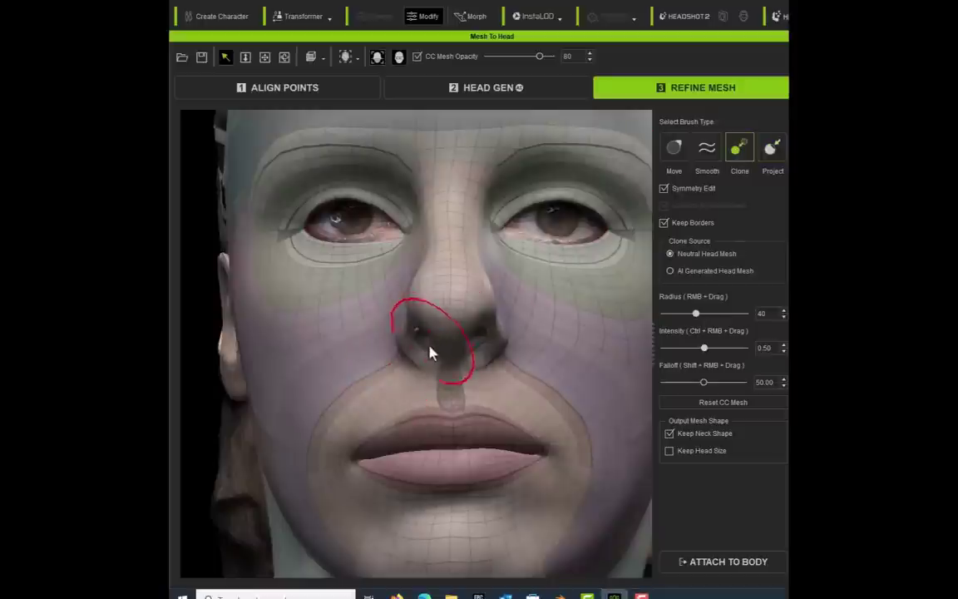
right_drag(422, 351, 355, 356)
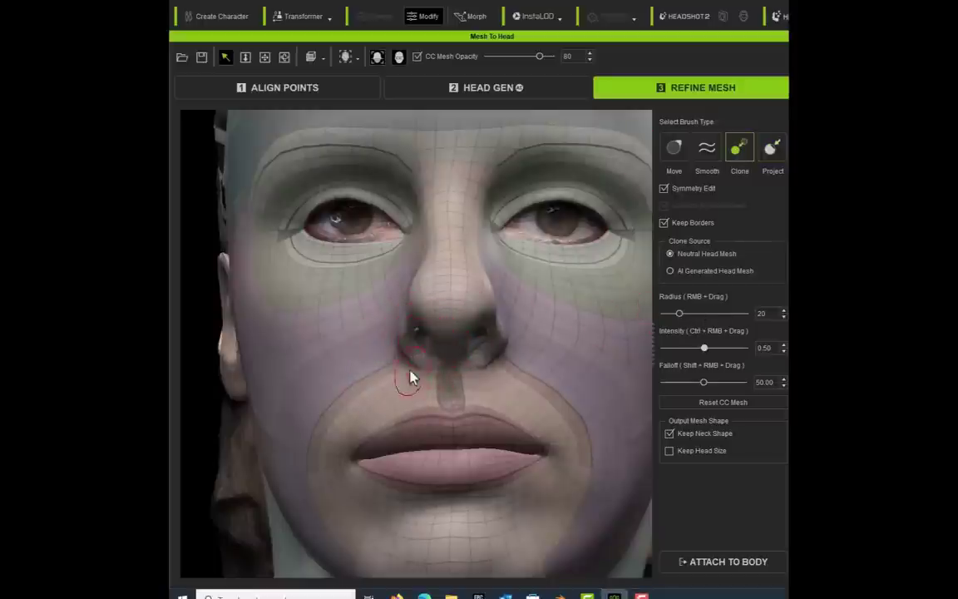
drag(412, 378, 413, 360)
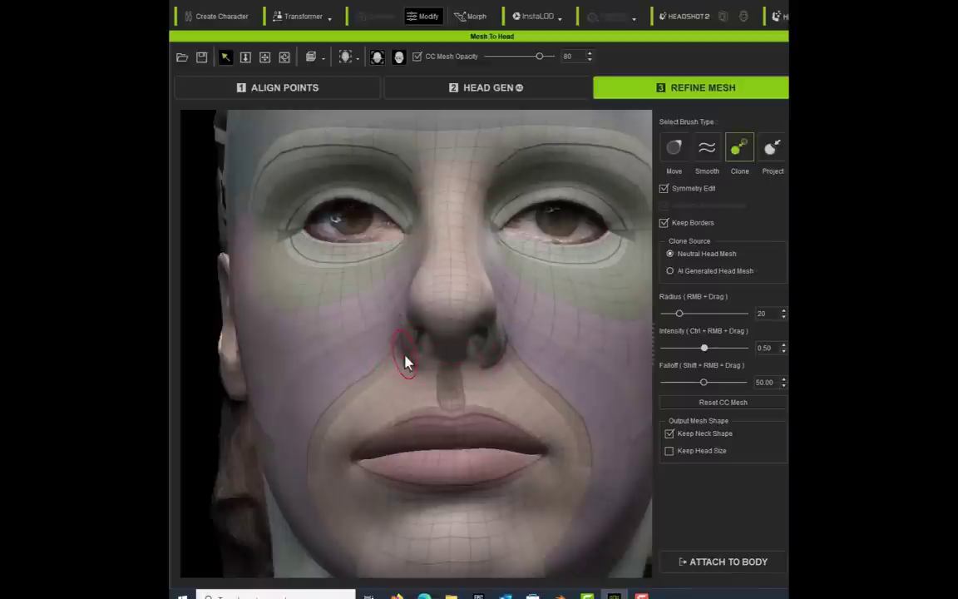
mouse_move(370, 250)
mouse_down()
mouse_move(301, 244)
mouse_move(381, 248)
mouse_move(293, 270)
mouse_up()
mouse_move(379, 274)
mouse_down()
mouse_move(292, 259)
mouse_move(336, 289)
mouse_move(297, 279)
mouse_move(290, 241)
mouse_up()
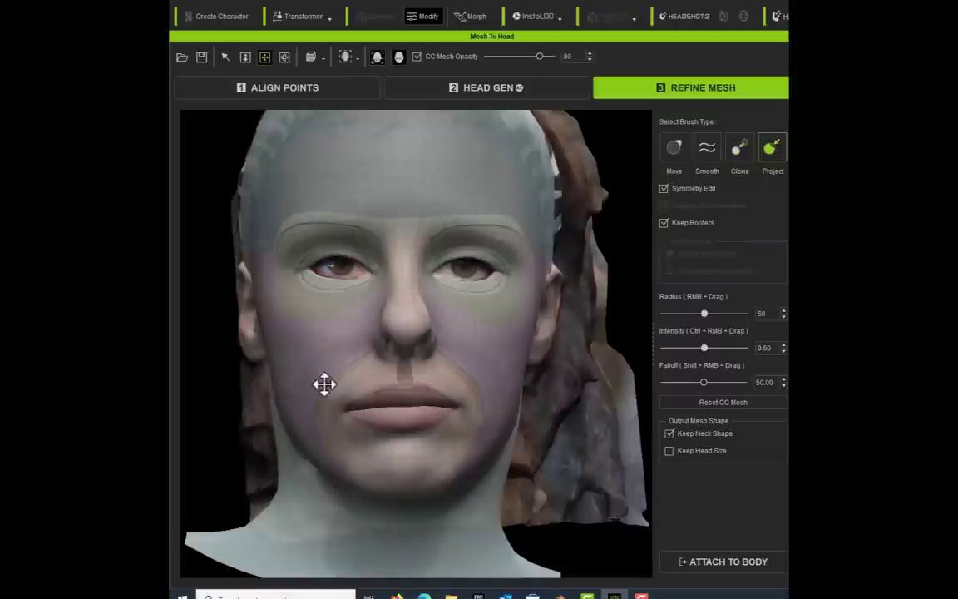
Step: Orbit the head to a side profile and back to front to check the cleanup
alt+drag(322, 384, 539, 370)
scroll(547, 357, up, 3)
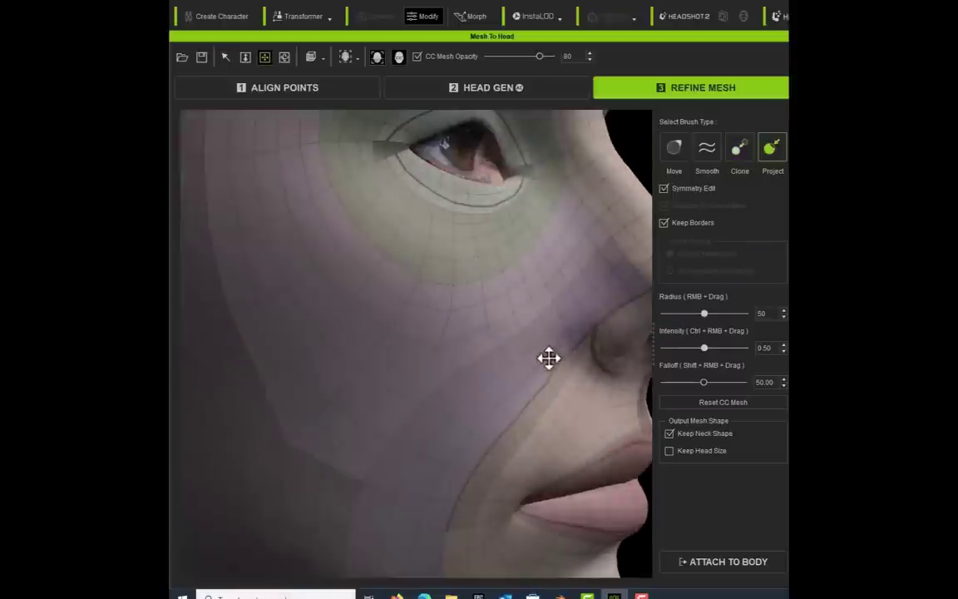
scroll(502, 343, down, 2)
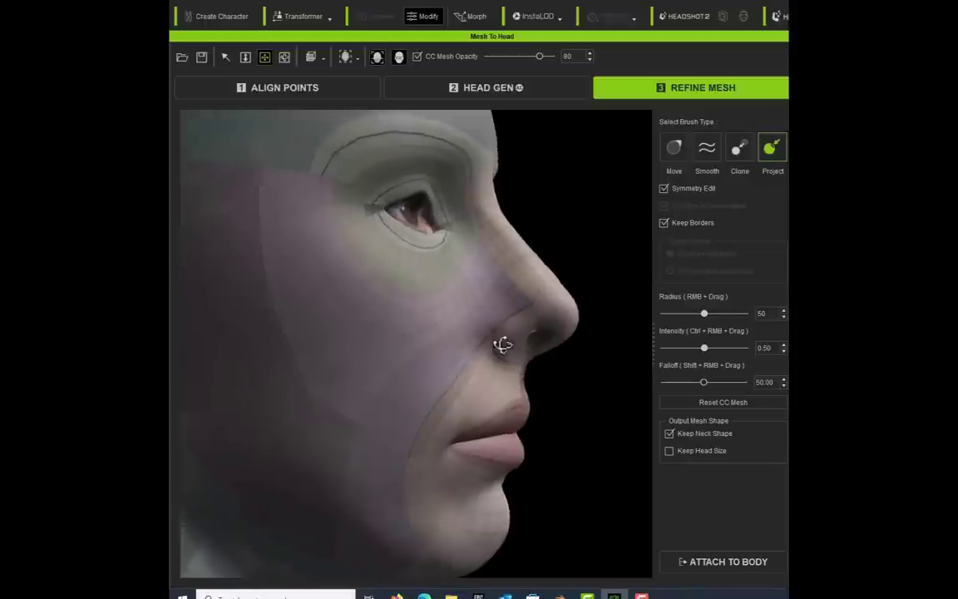
click(226, 57)
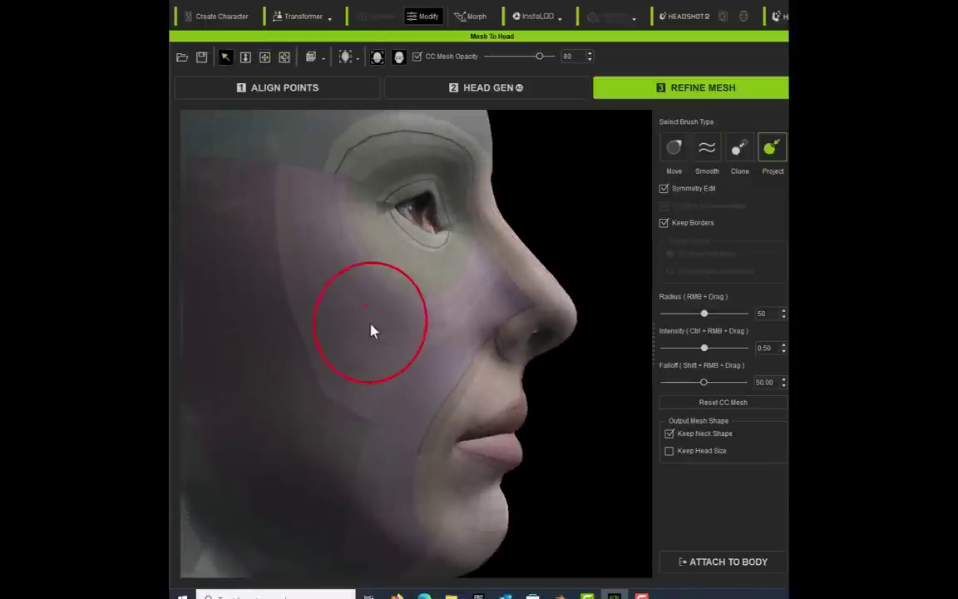
scroll(353, 449, down, 1)
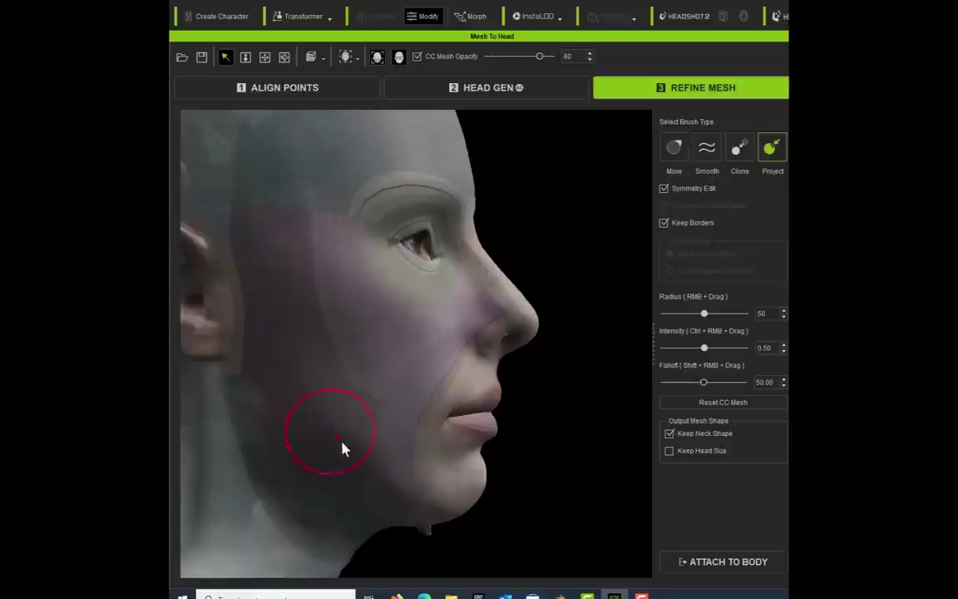
click(264, 55)
mouse_move(513, 359)
mouse_down()
mouse_move(197, 381)
mouse_move(340, 419)
mouse_up()
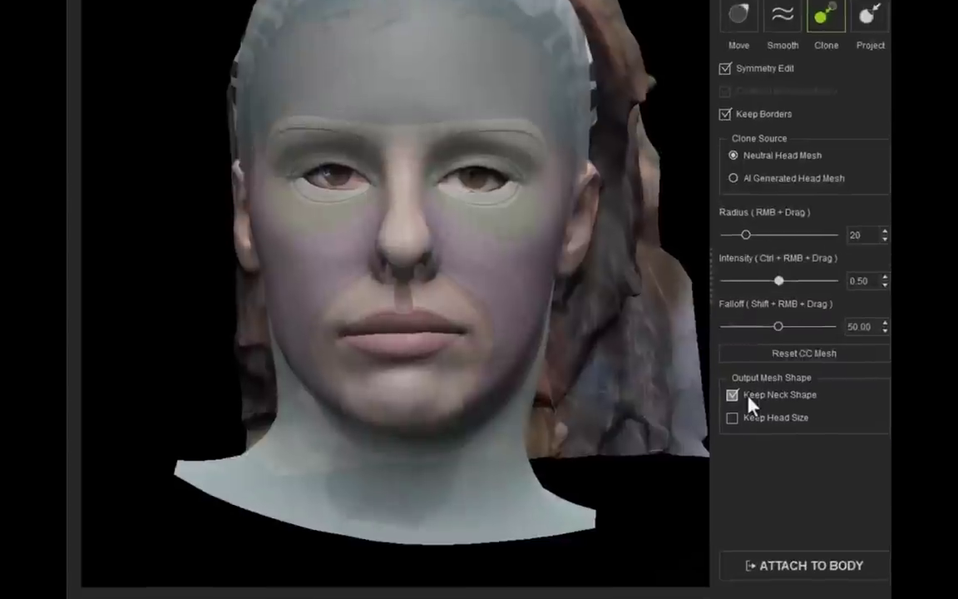
Step: Drop neck preservation, pick a female body with Type 1 mask, and generate at 4096 texture size
click(681, 440)
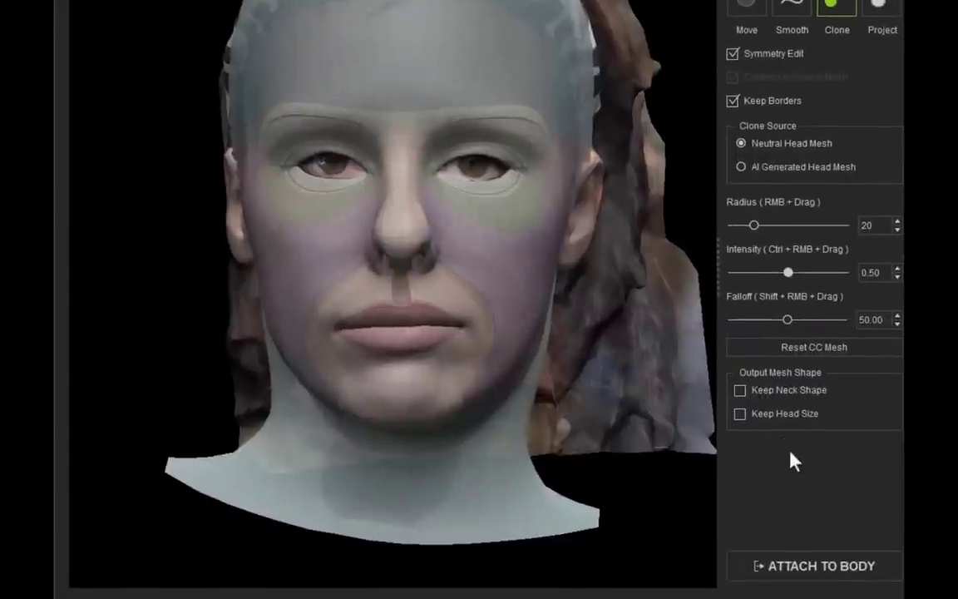
click(833, 572)
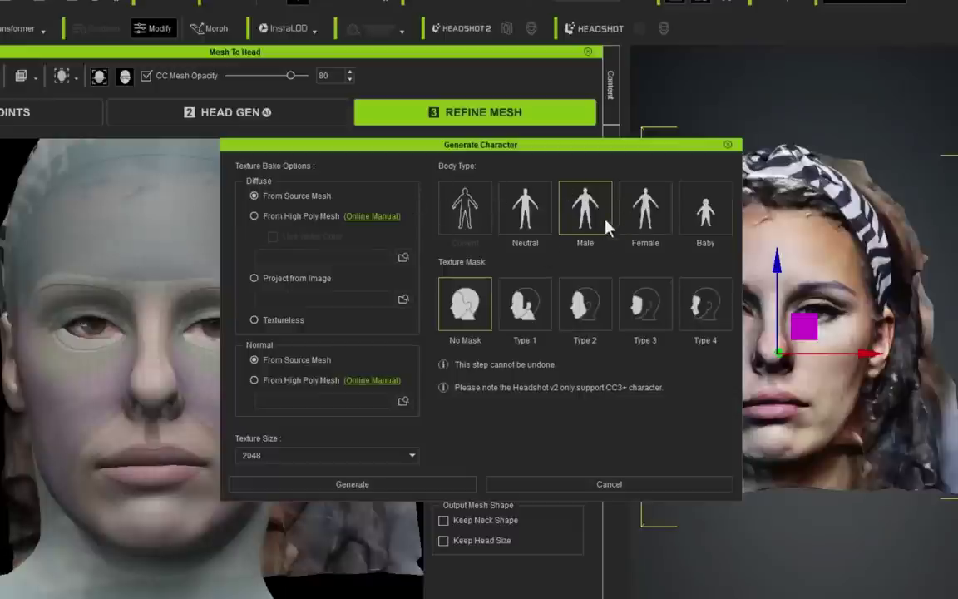
click(648, 223)
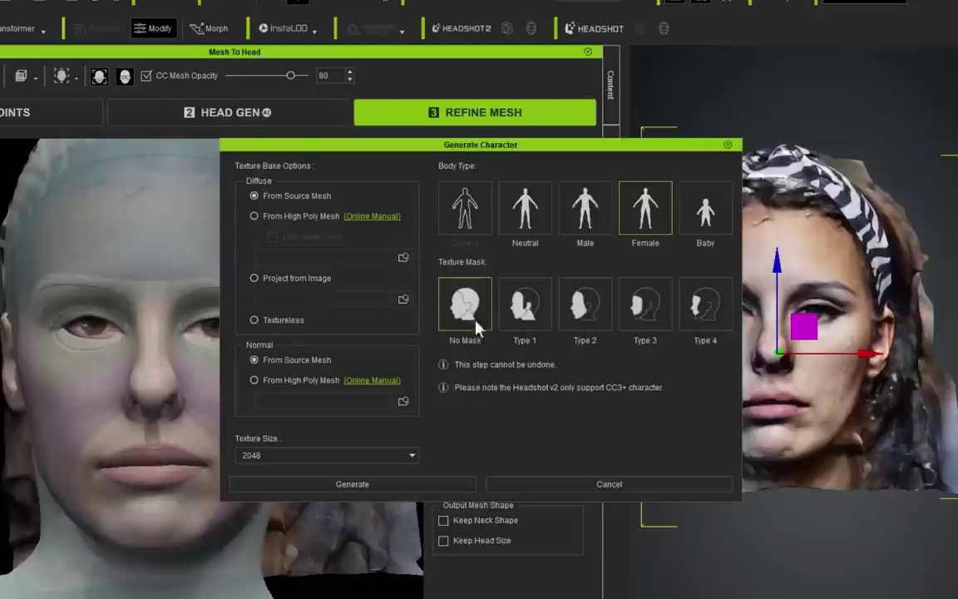
click(545, 322)
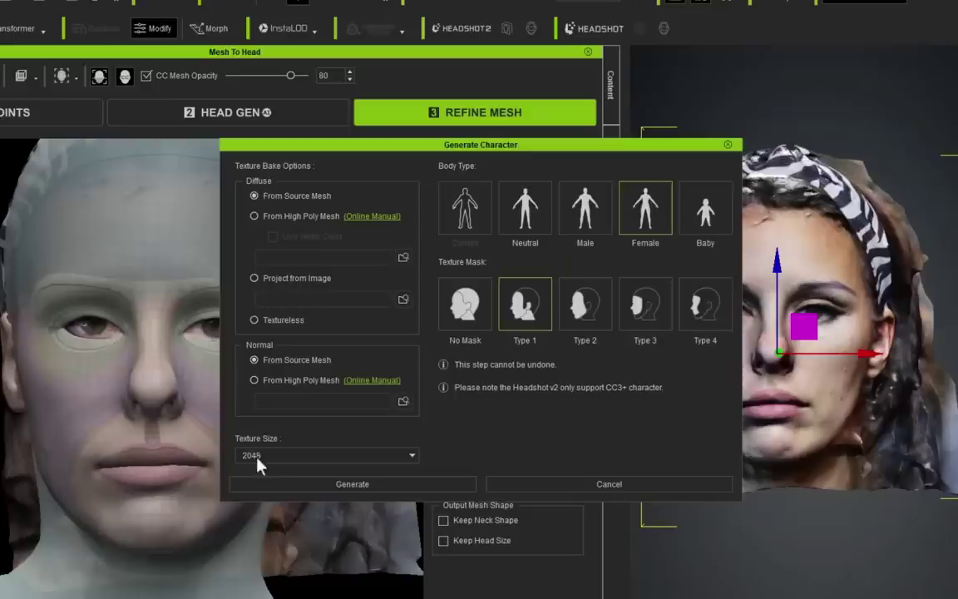
click(120, 495)
click(262, 498)
click(384, 486)
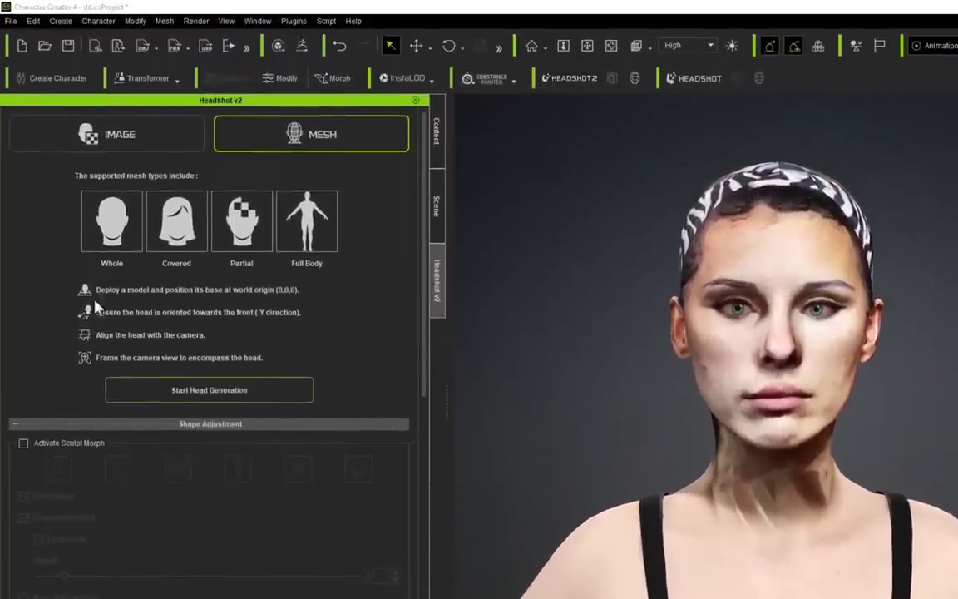
Step: Activate Sculpt Morph on the eye region and set the eyes to the second, brown colour preset
scroll(75, 336, down, 3)
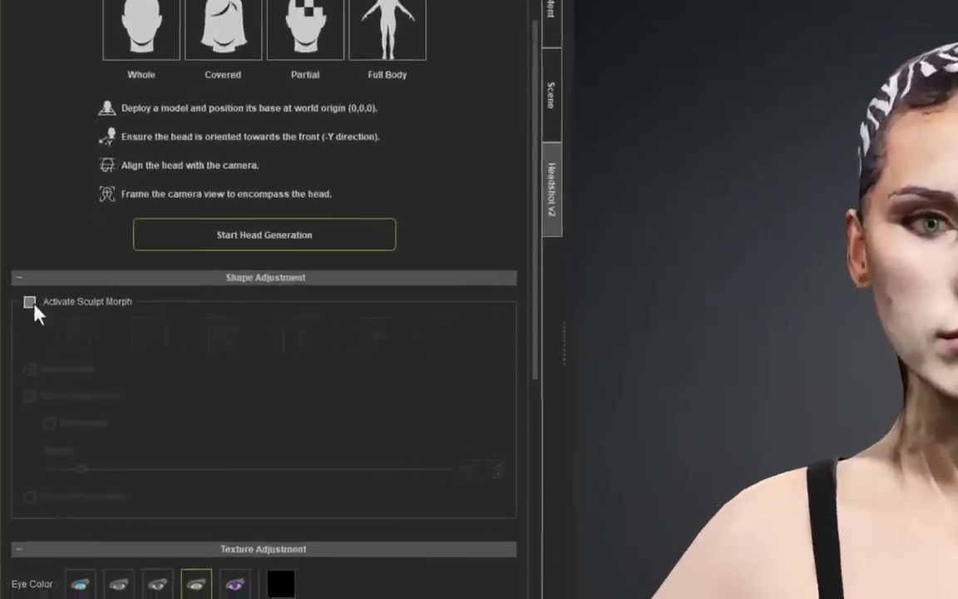
click(30, 302)
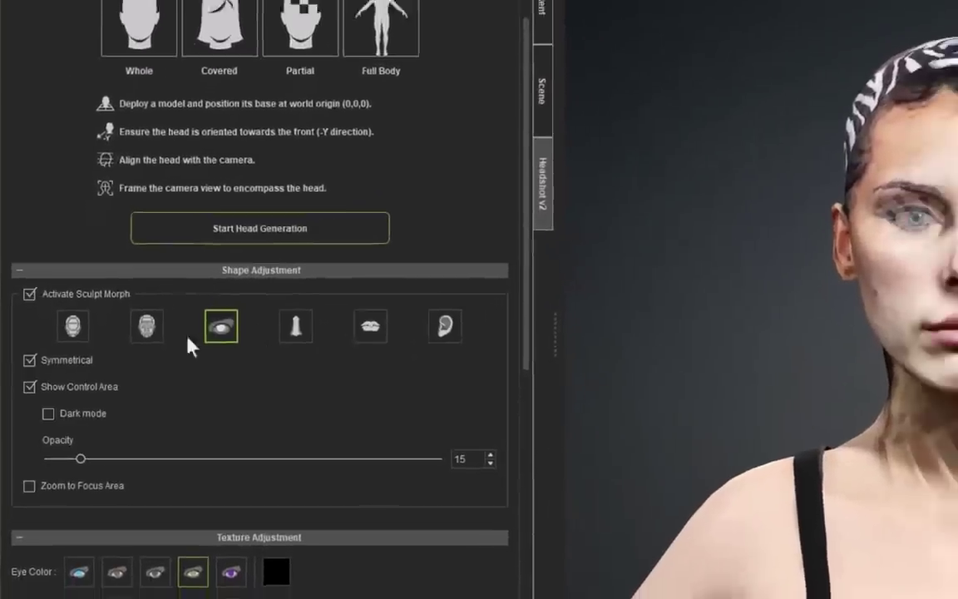
click(146, 325)
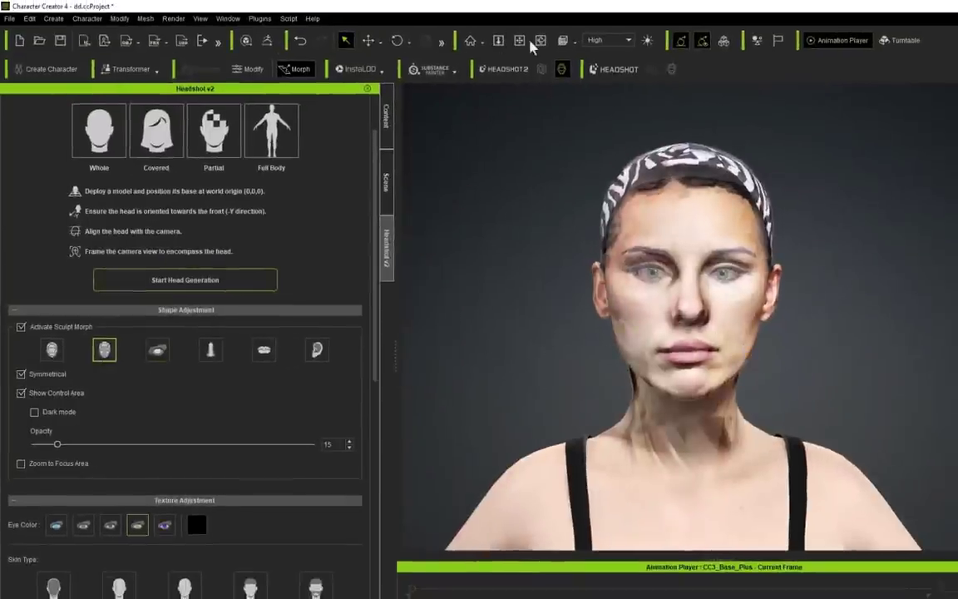
scroll(802, 406, up, 3)
click(51, 349)
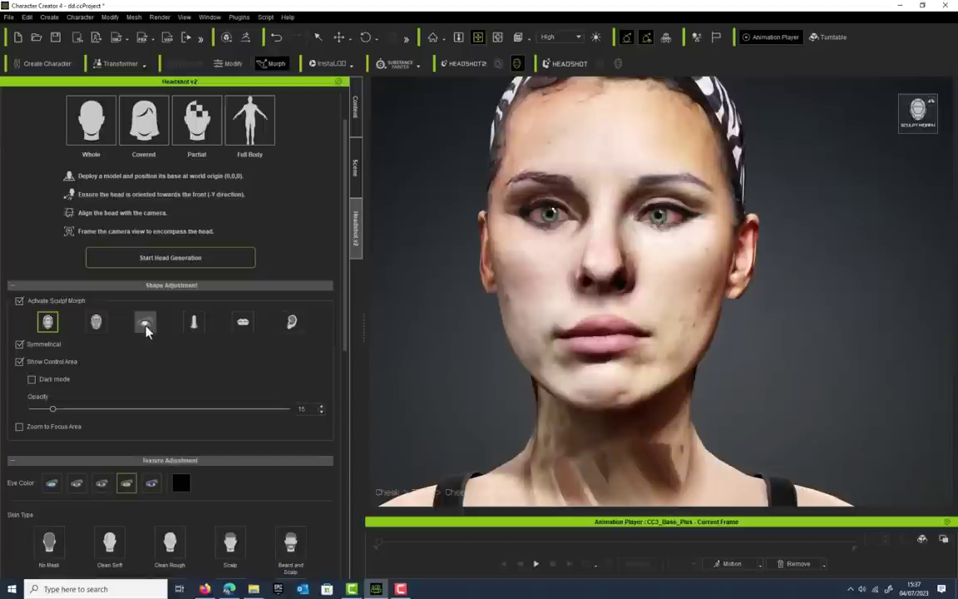
click(145, 324)
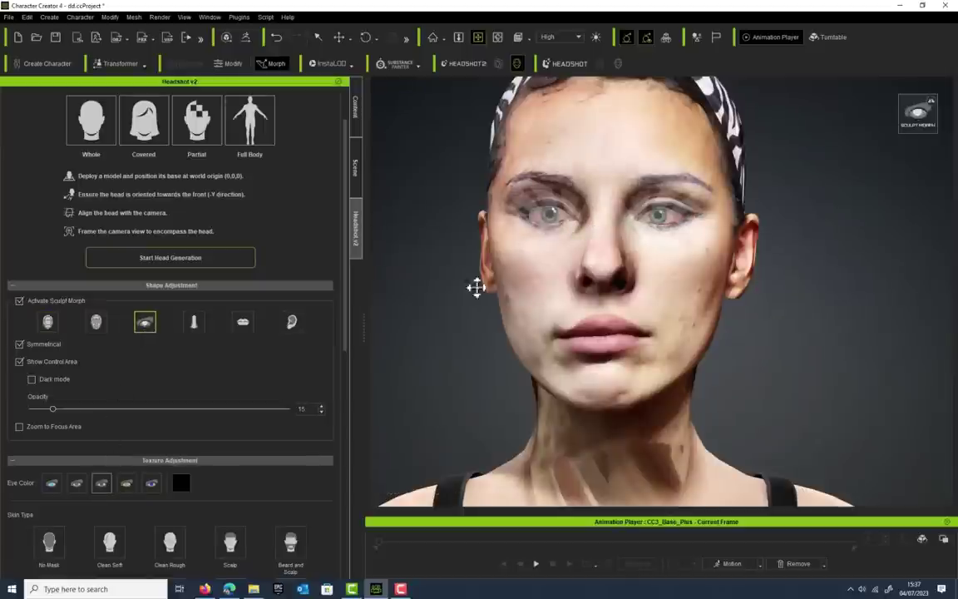
click(76, 482)
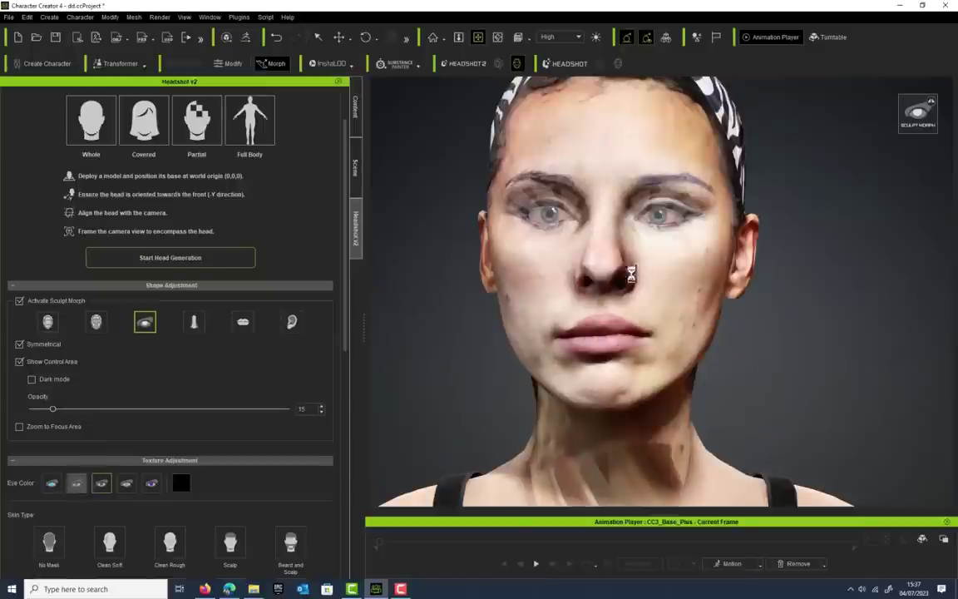
scroll(172, 360, down, 6)
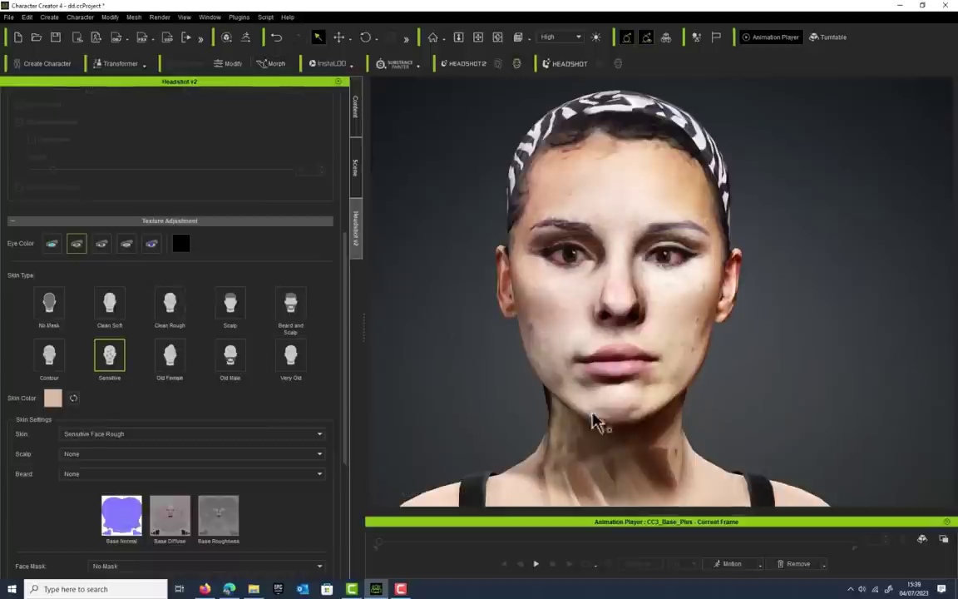
Step: In Skin Settings, set Scalp to Dark Stubble and Neck Mask to None
drag(344, 287, 355, 379)
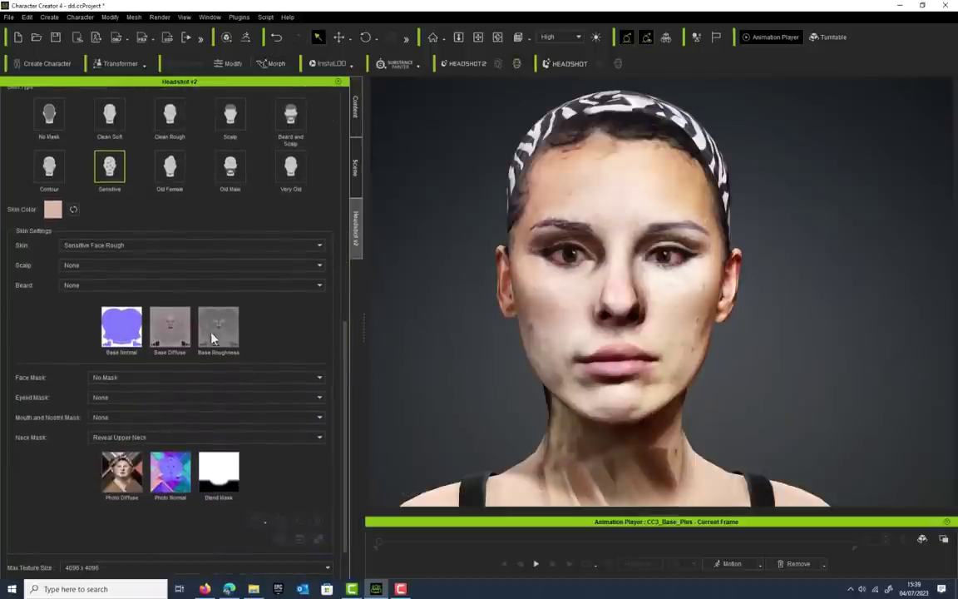
click(108, 265)
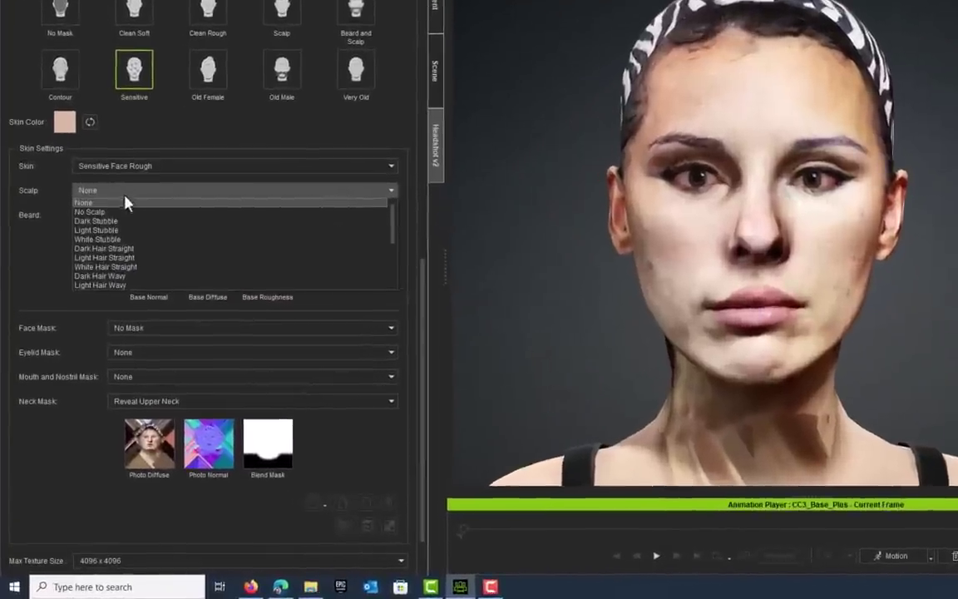
click(123, 222)
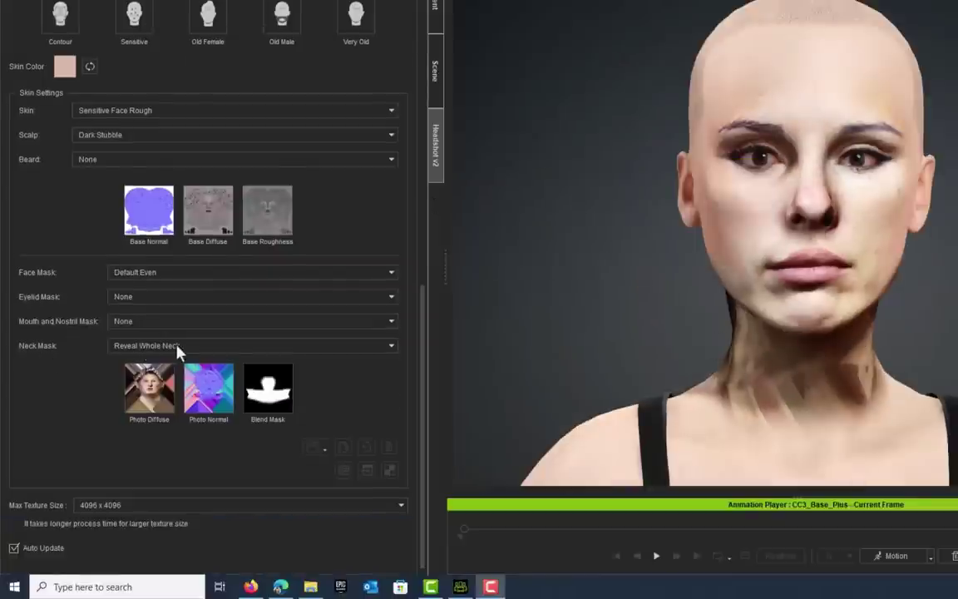
click(177, 349)
click(138, 358)
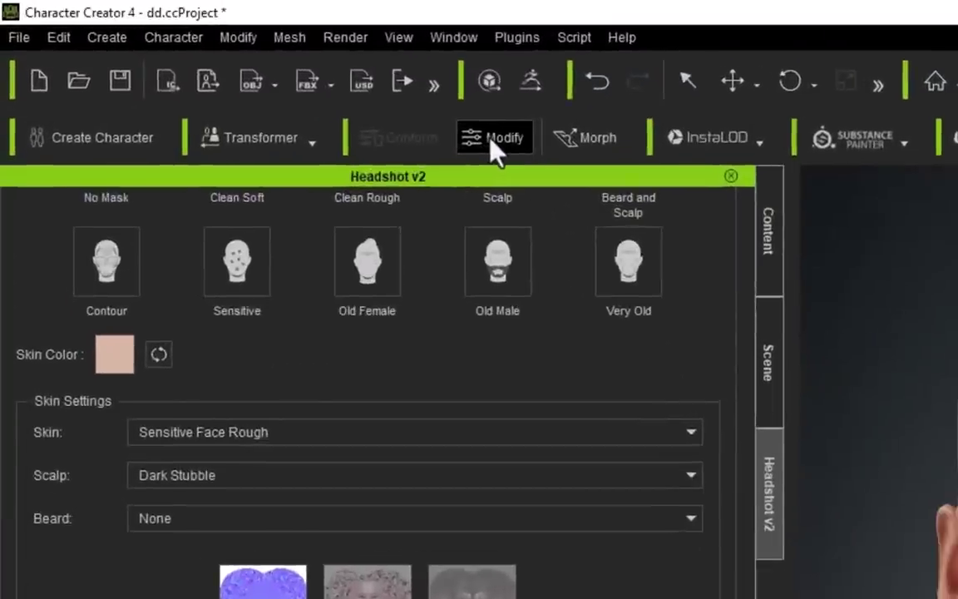
Step: With the mouth shown open, set Mouth and Nostril Mask to Repair Upper Lip, then close the mouth
click(491, 140)
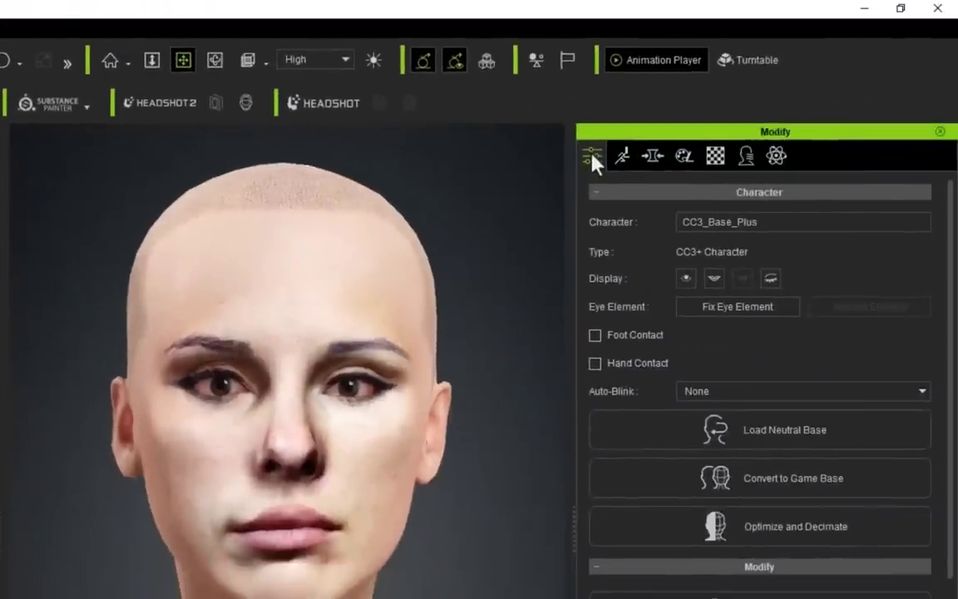
click(714, 277)
scroll(355, 551, up, 5)
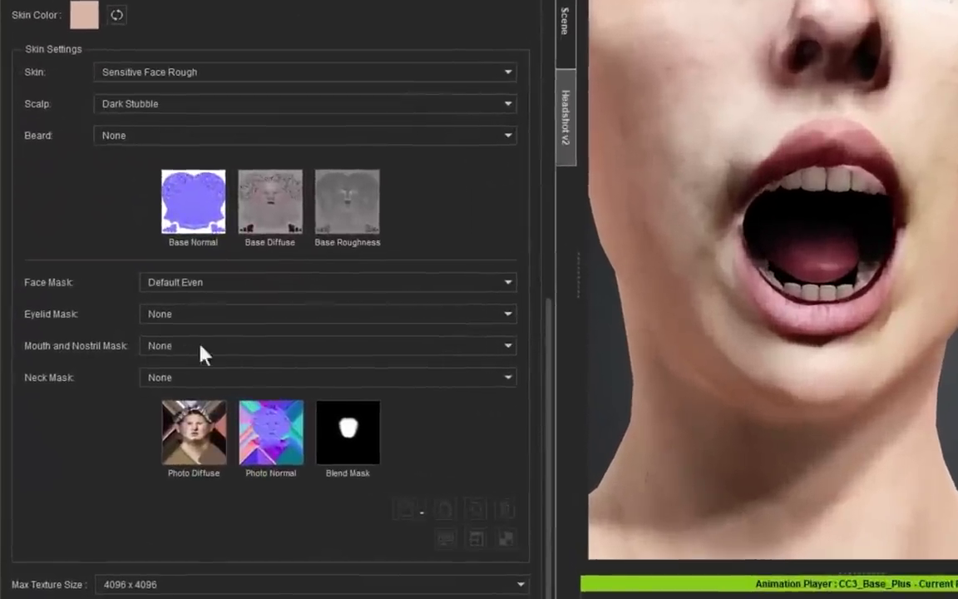
click(203, 346)
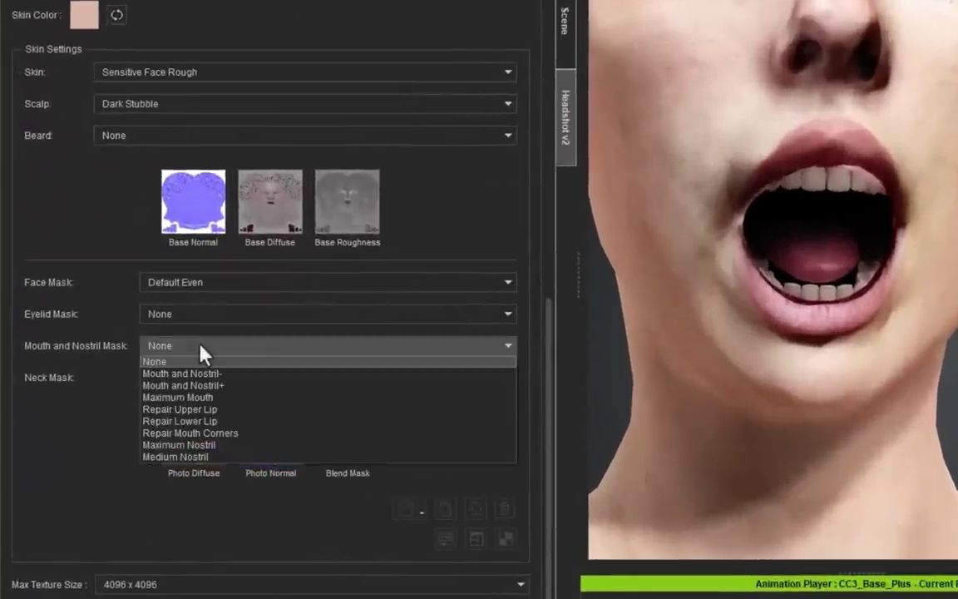
click(208, 409)
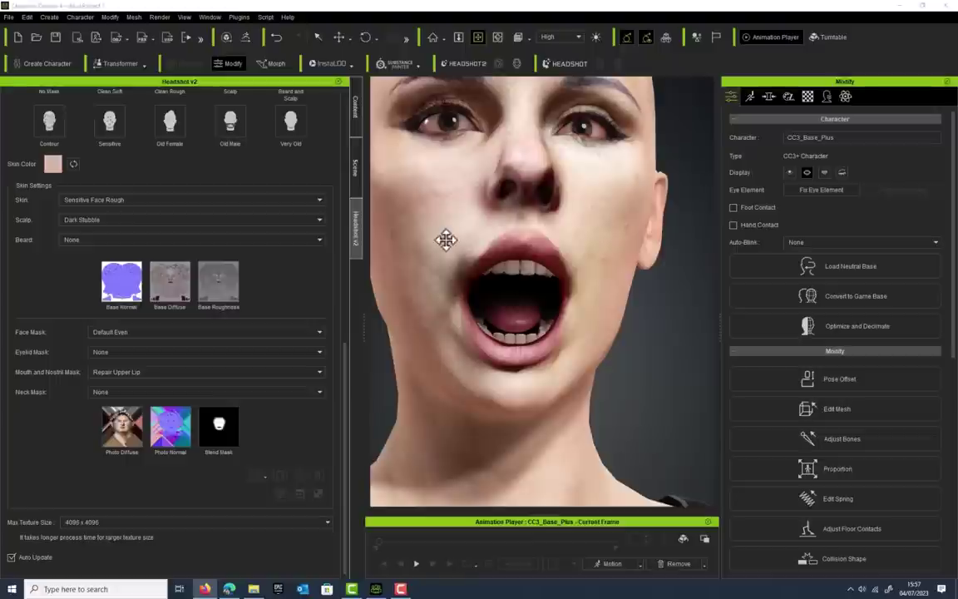
scroll(572, 311, down, 4)
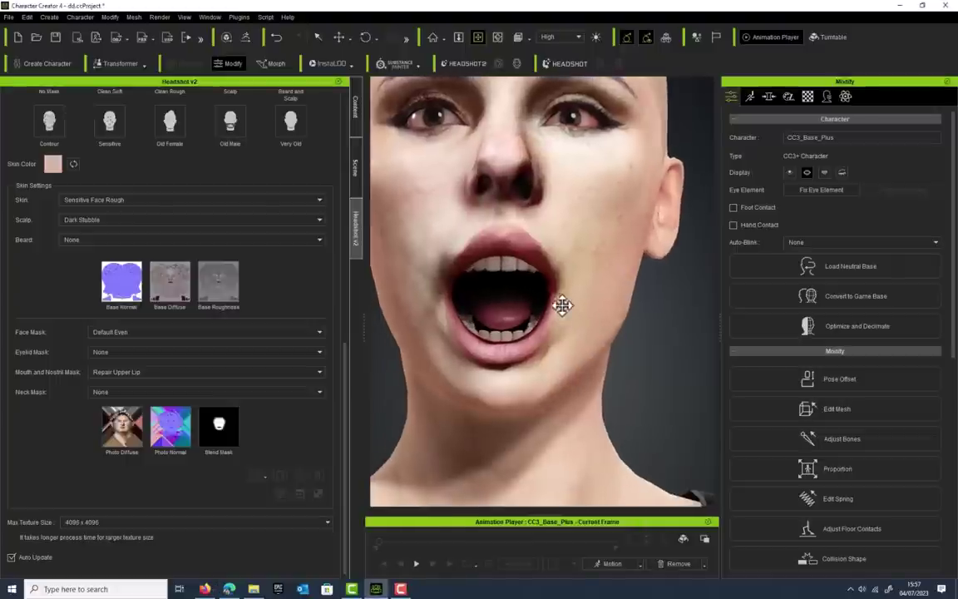
scroll(562, 299, up, 2)
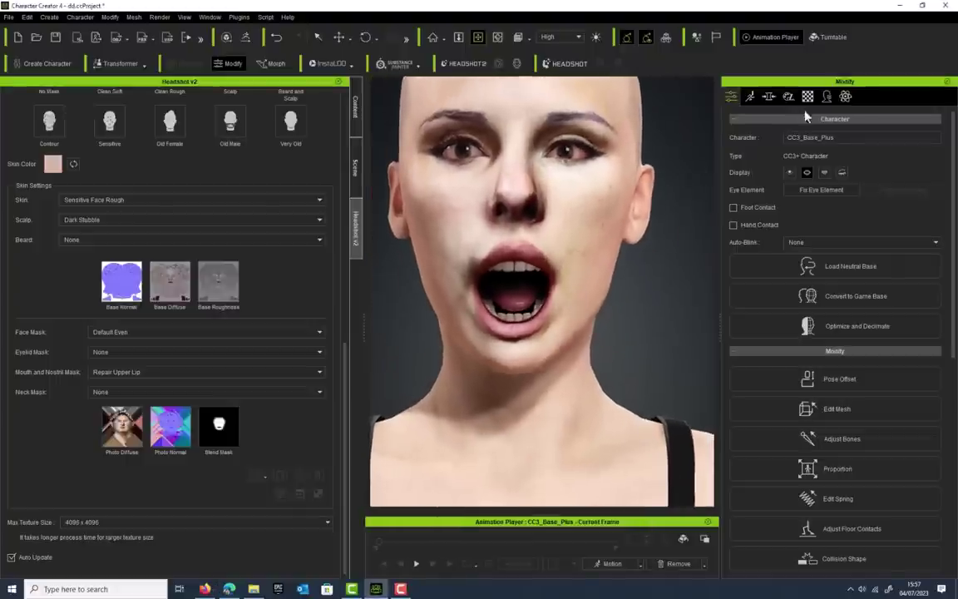
click(806, 173)
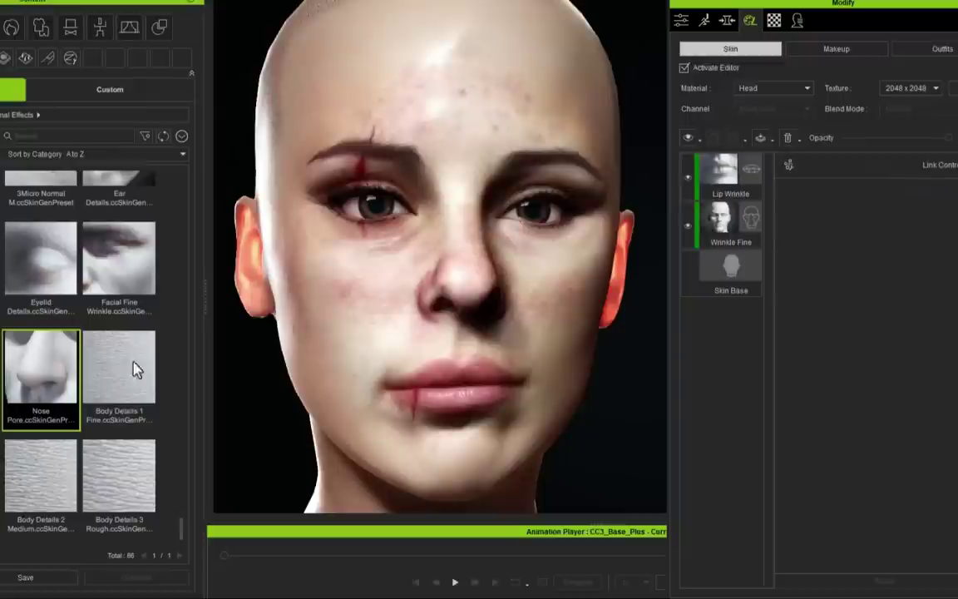
Step: Add Nose Pore and 3Micro Normal M layers to the face, with Micro opacity at maximum
drag(67, 370, 356, 306)
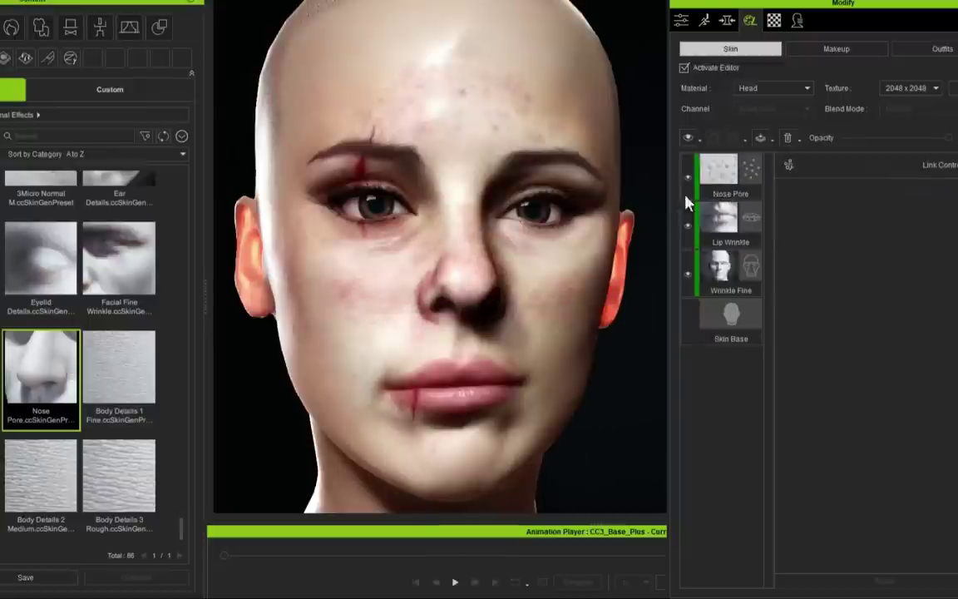
click(705, 181)
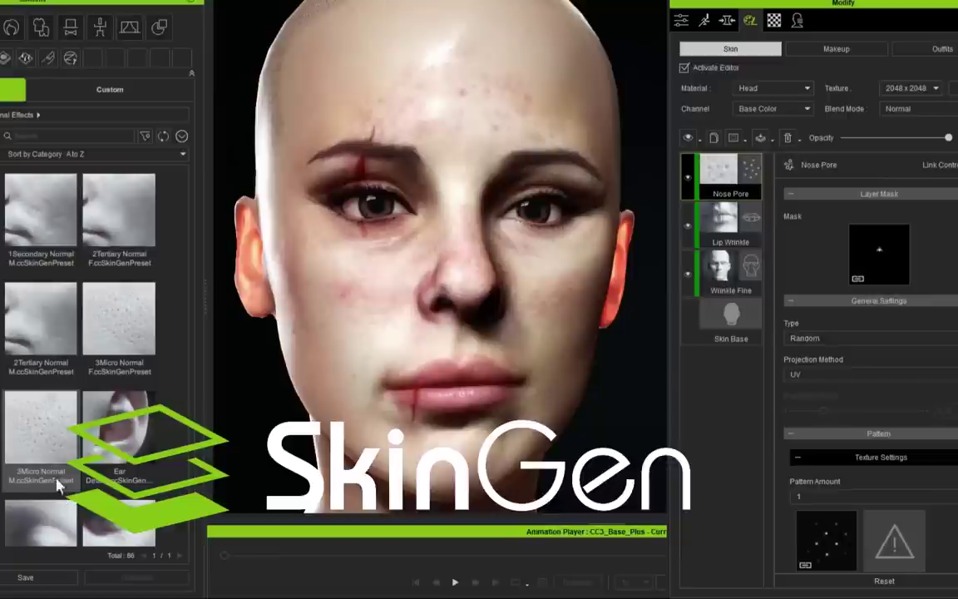
drag(41, 436, 397, 340)
click(343, 283)
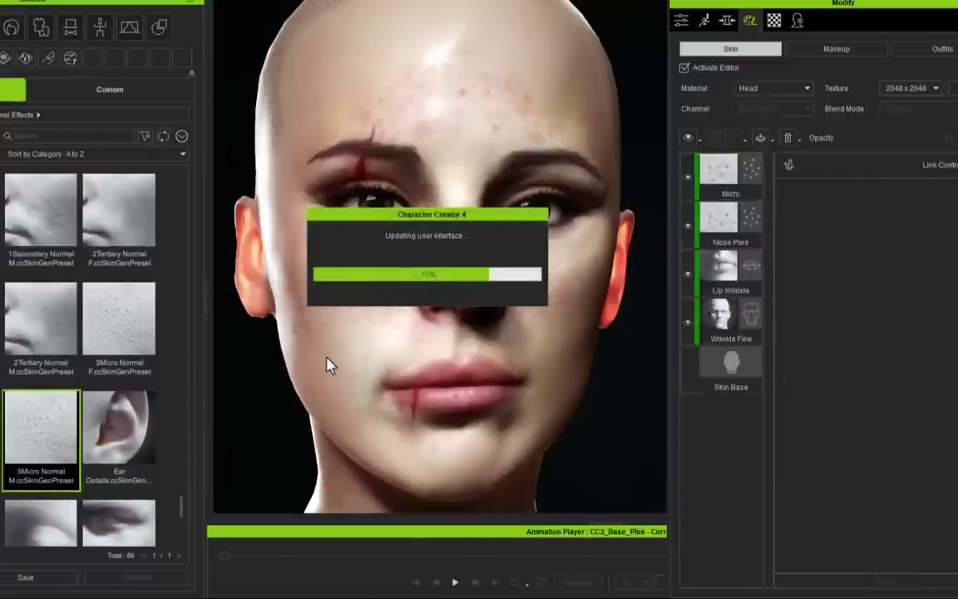
click(720, 175)
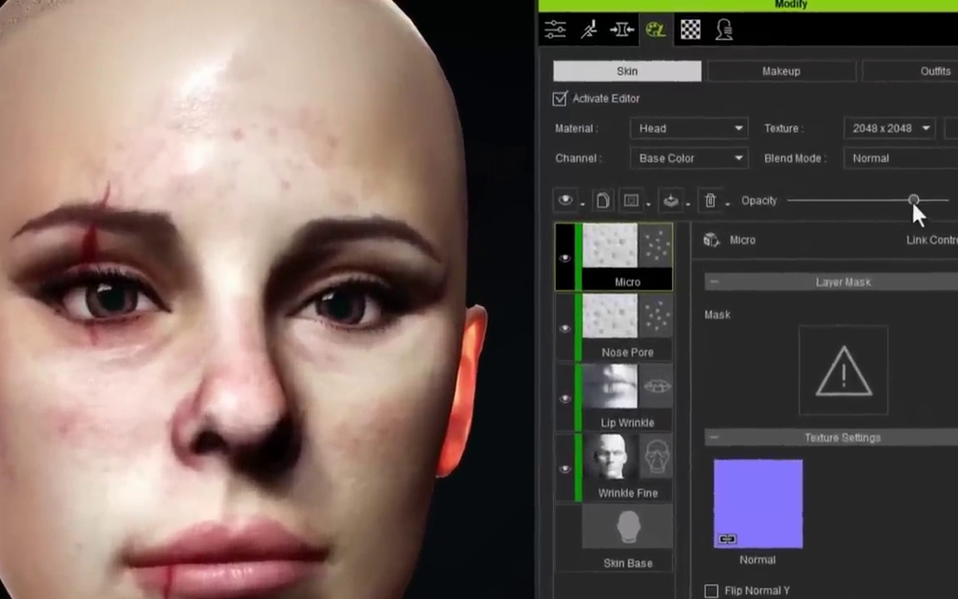
drag(918, 179, 955, 188)
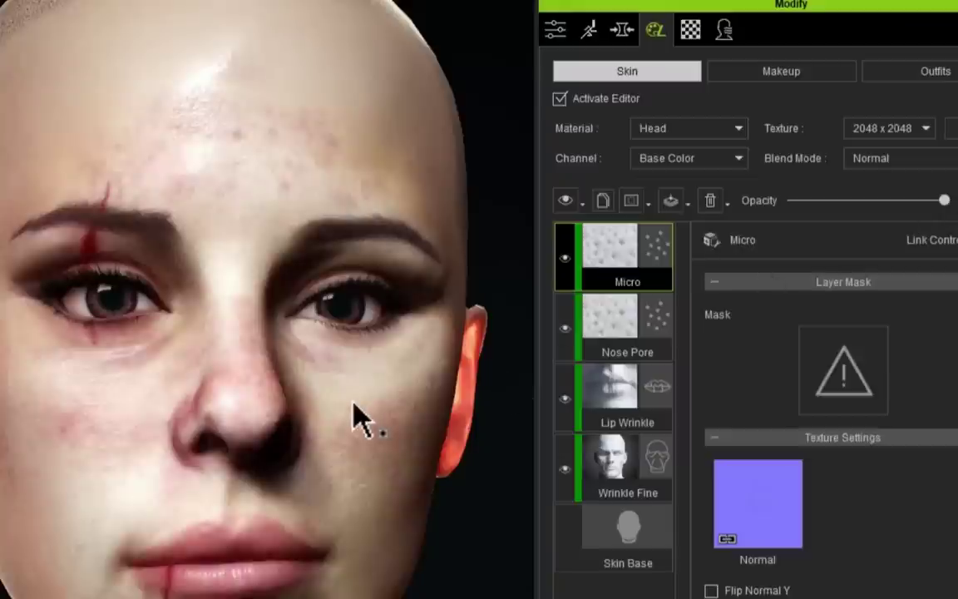
scroll(180, 296, up, 10)
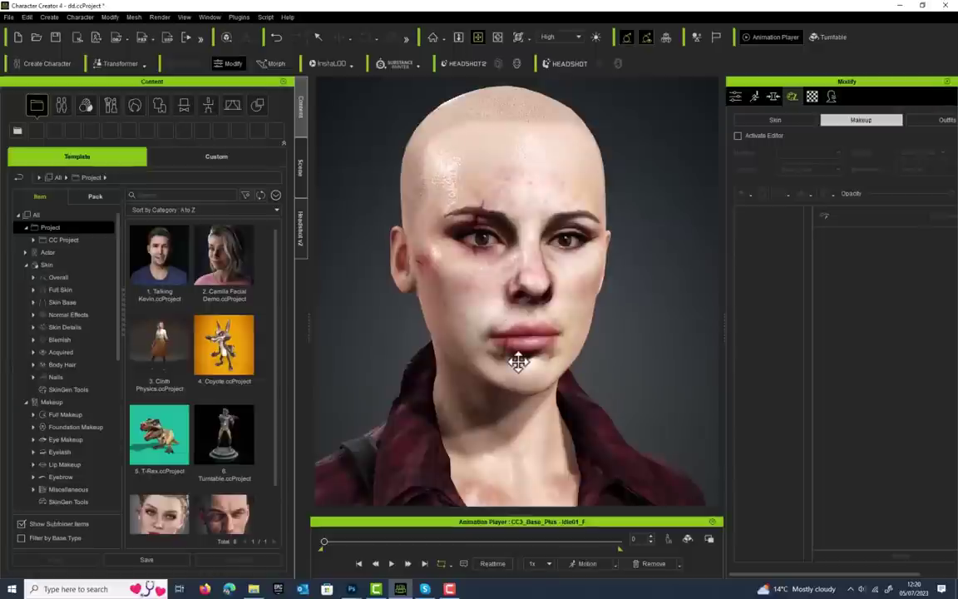
Step: On the Attribute tab, use the Display mouth button to show the teeth and inner mouth
click(735, 97)
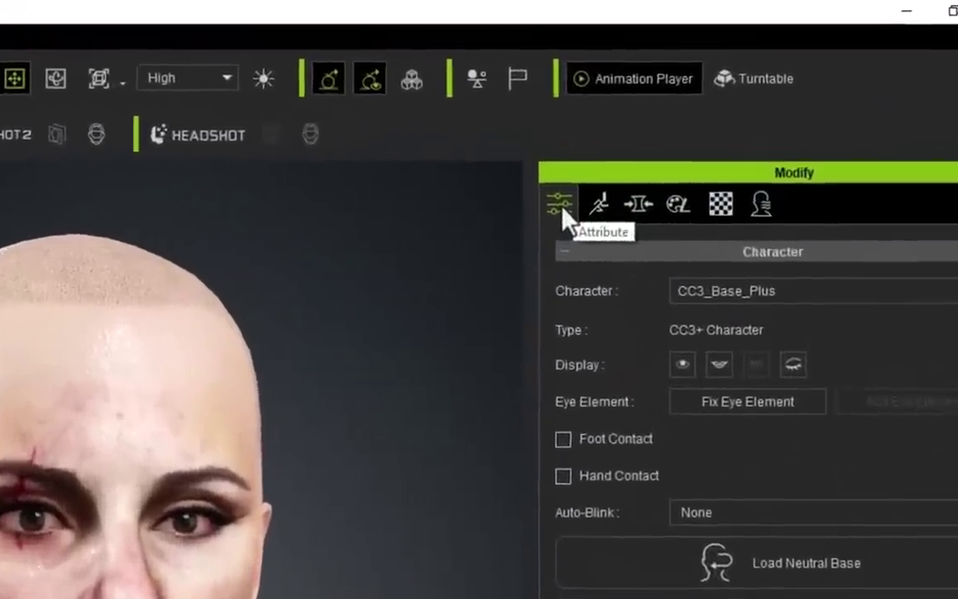
click(718, 365)
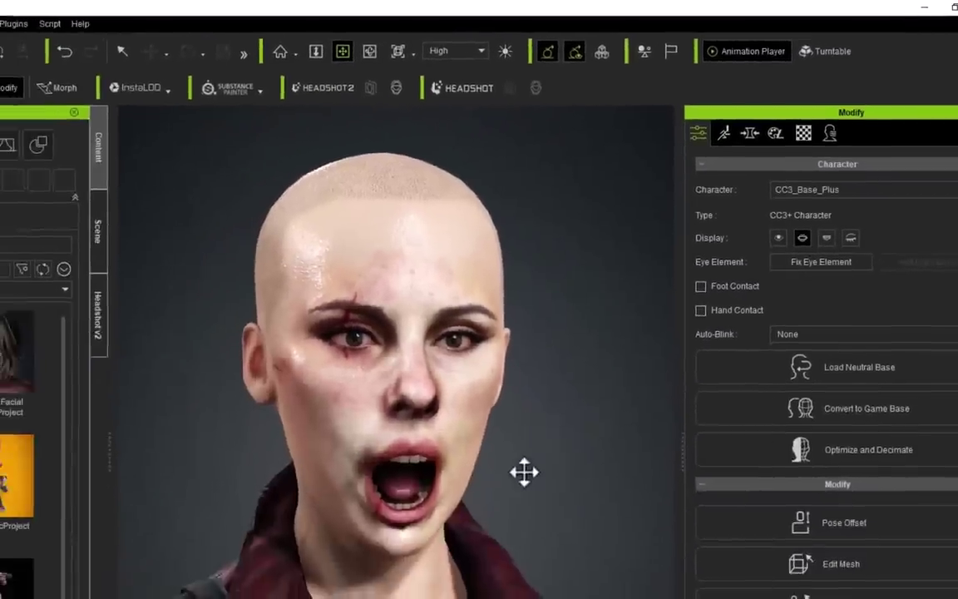
scroll(378, 498, up, 3)
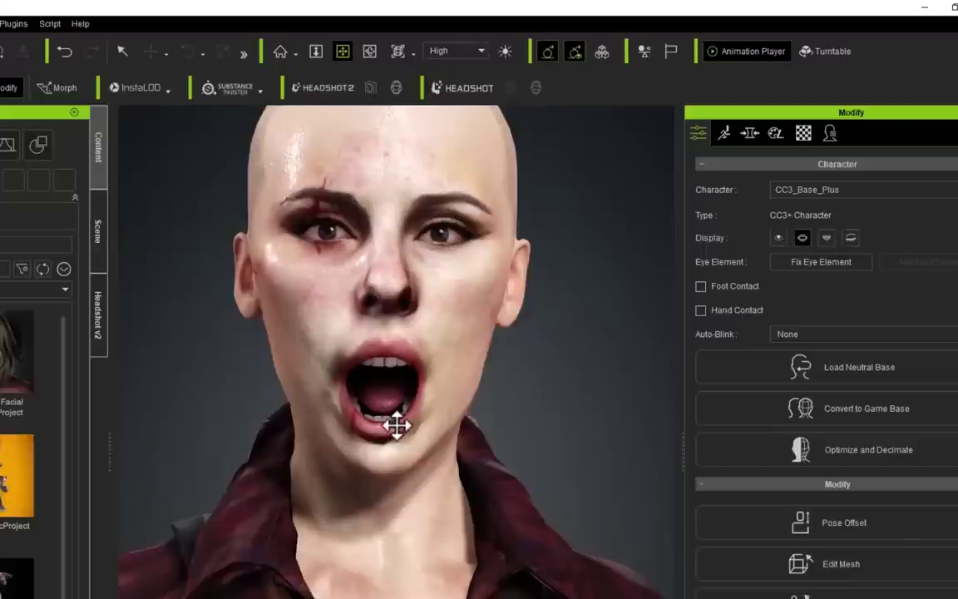
Step: From a near-profile view of the head, set the Eyeball Depth morph slider to 12
click(749, 134)
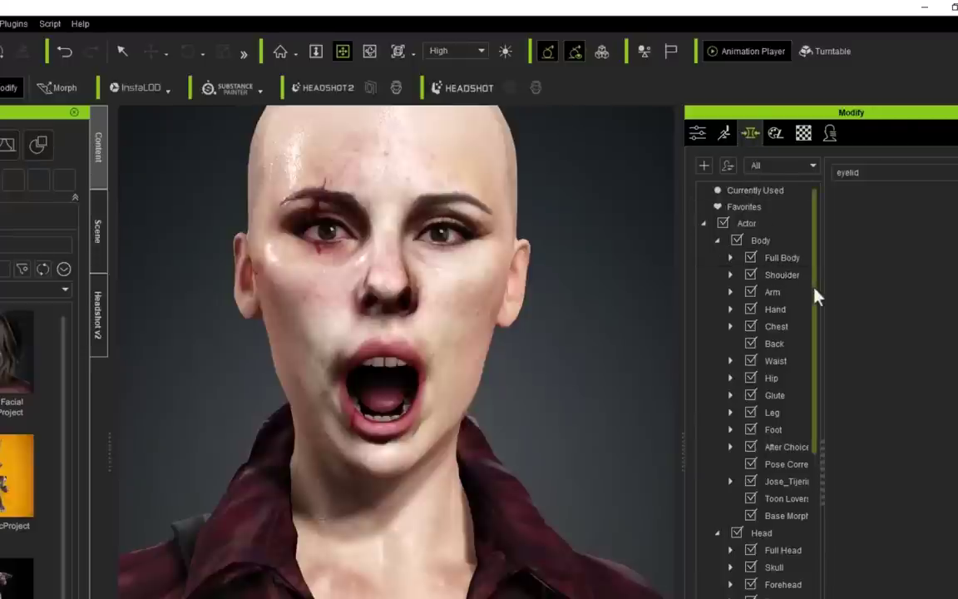
drag(815, 295, 825, 463)
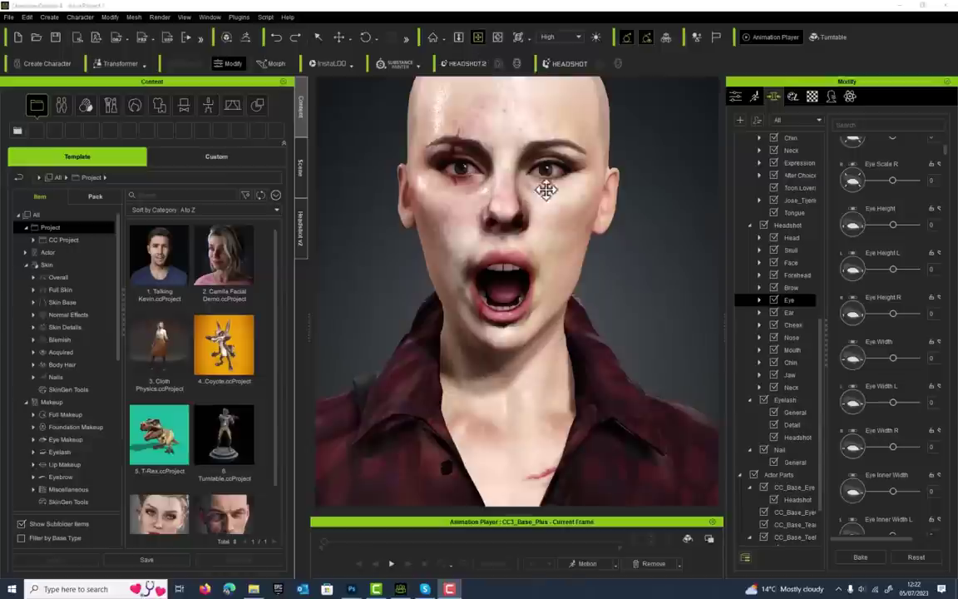
right_drag(548, 219, 646, 247)
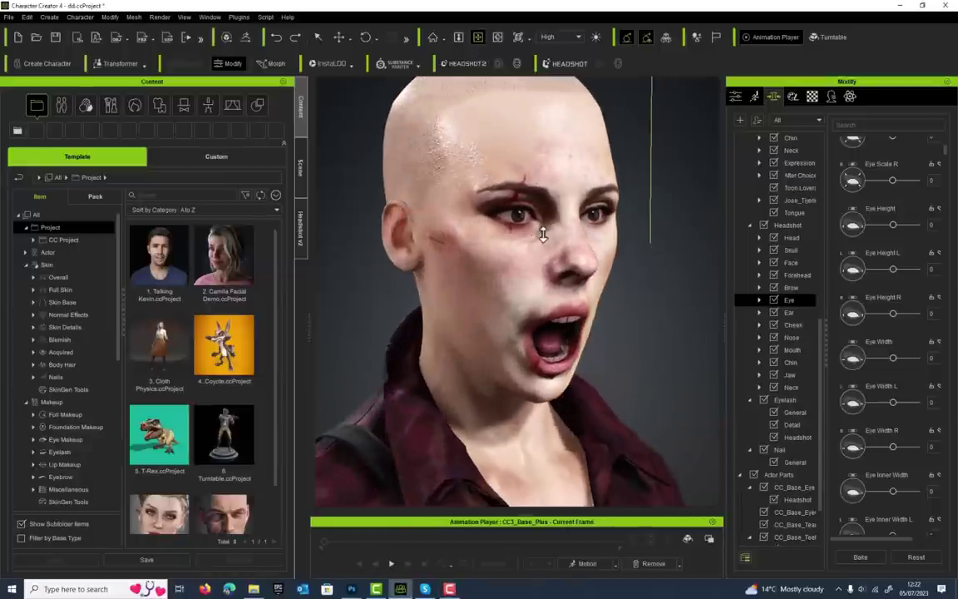
scroll(543, 235, up, 2)
right_drag(543, 235, 610, 224)
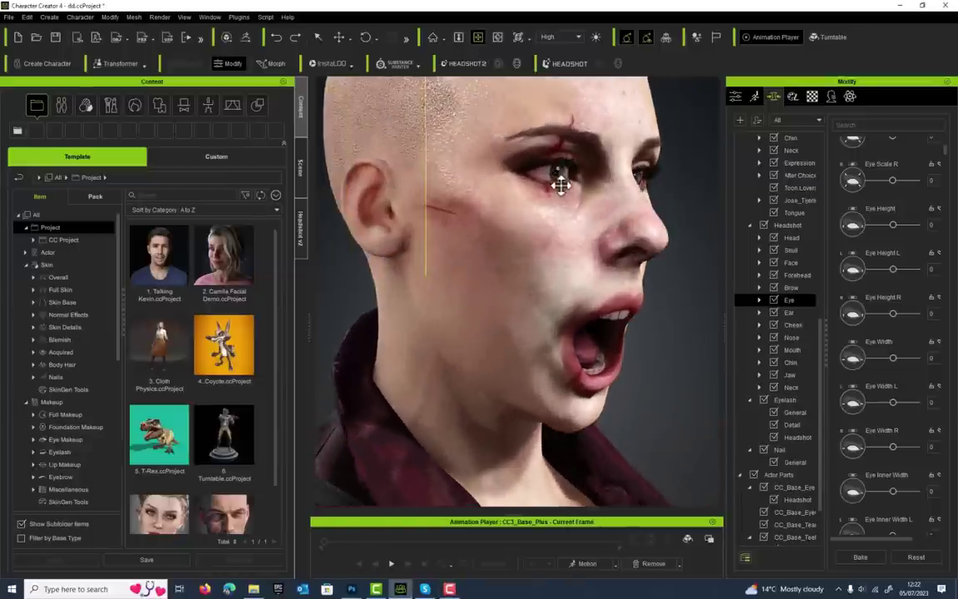
scroll(946, 158, down, 3)
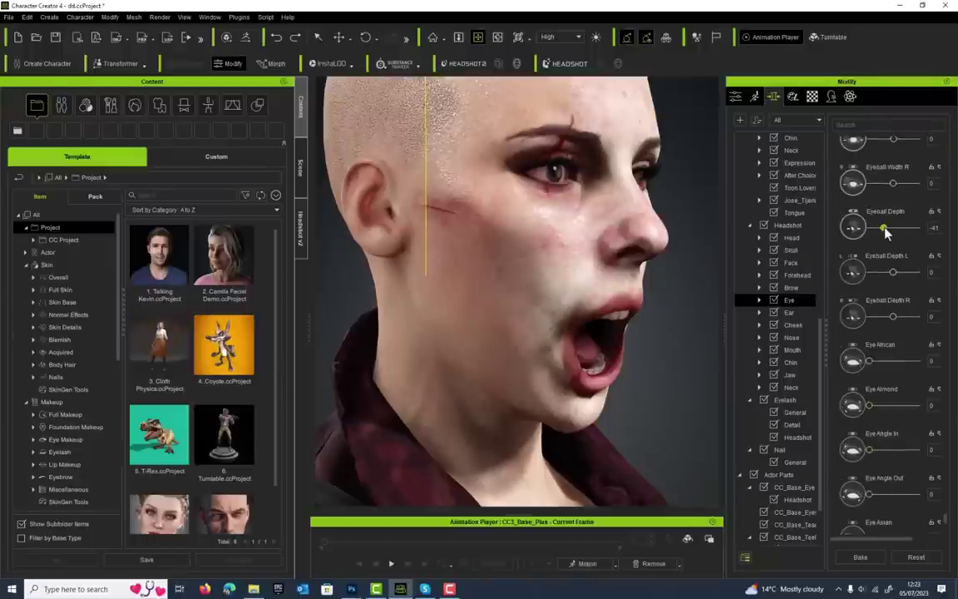
drag(893, 228, 897, 233)
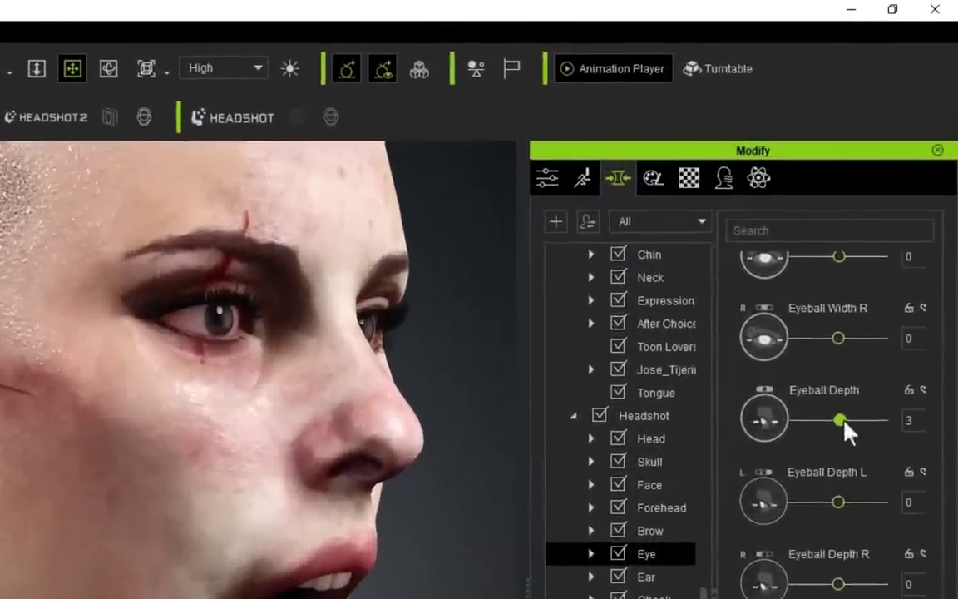
mouse_move(846, 428)
mouse_down()
mouse_move(857, 429)
mouse_move(845, 430)
mouse_up()
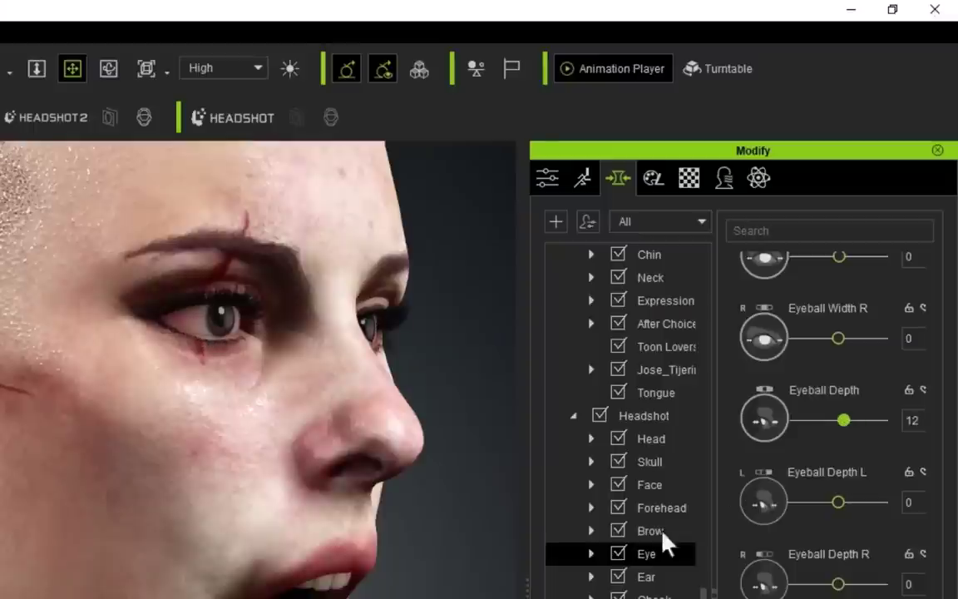
click(657, 549)
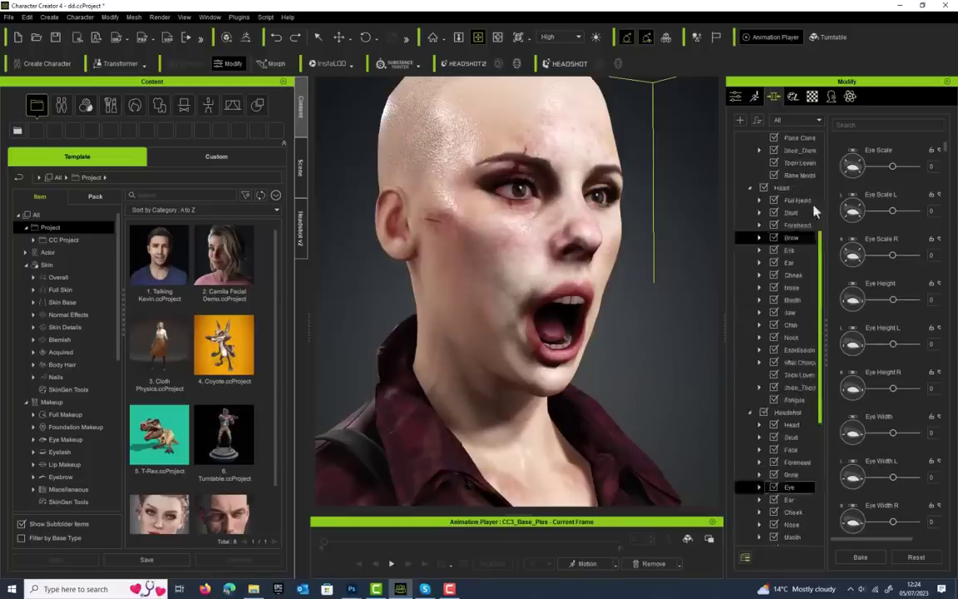
scroll(815, 212, up, 5)
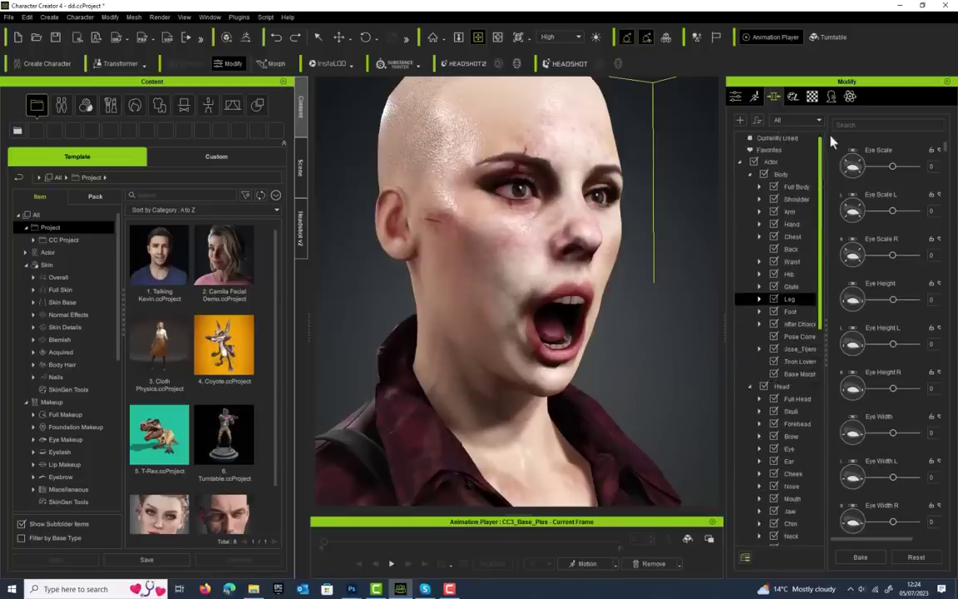
Step: With Actor selected, search the morphs for 'teeth' and set Teeth Upper Height to 12
click(781, 162)
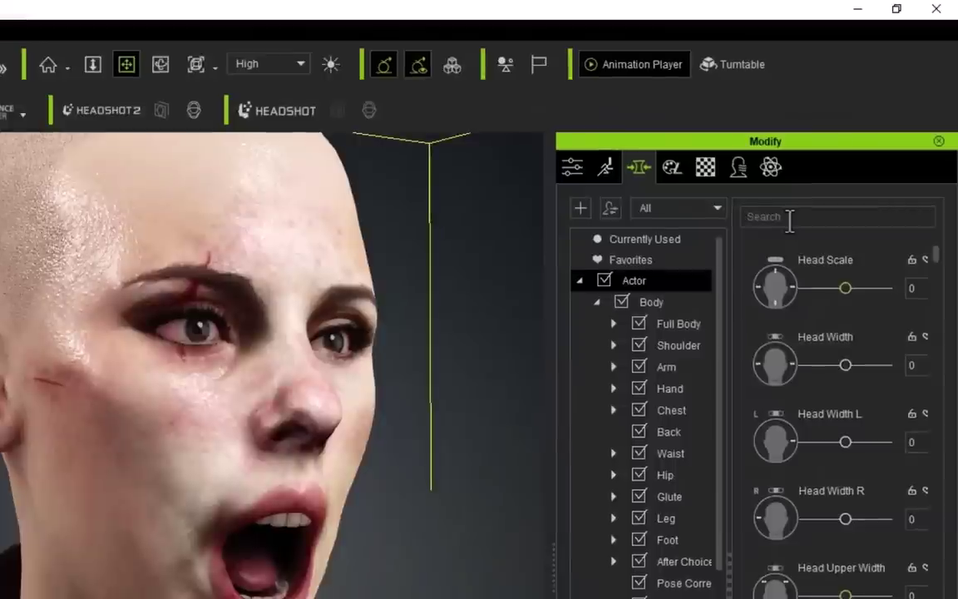
text(teeth)
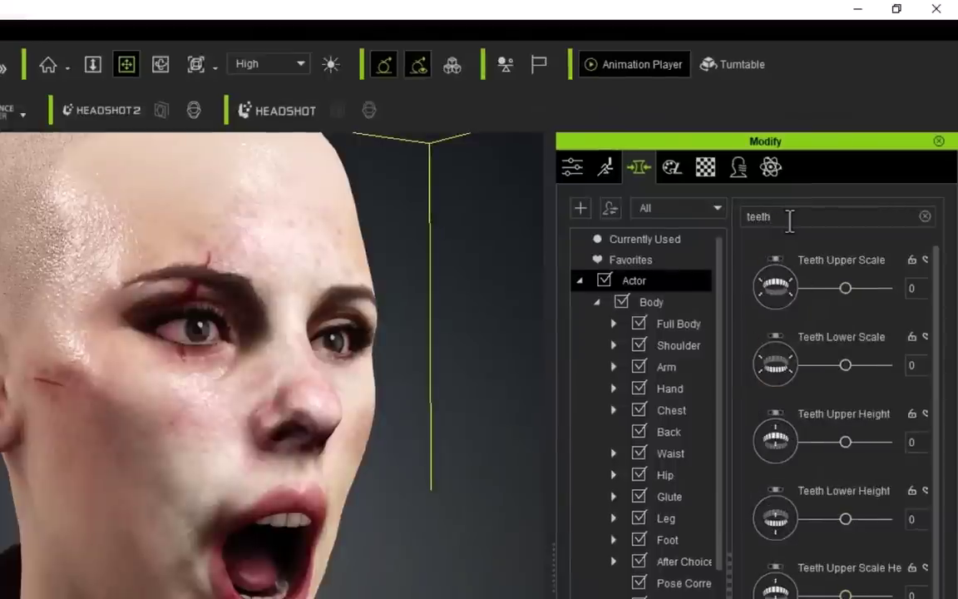
right_drag(449, 423, 257, 438)
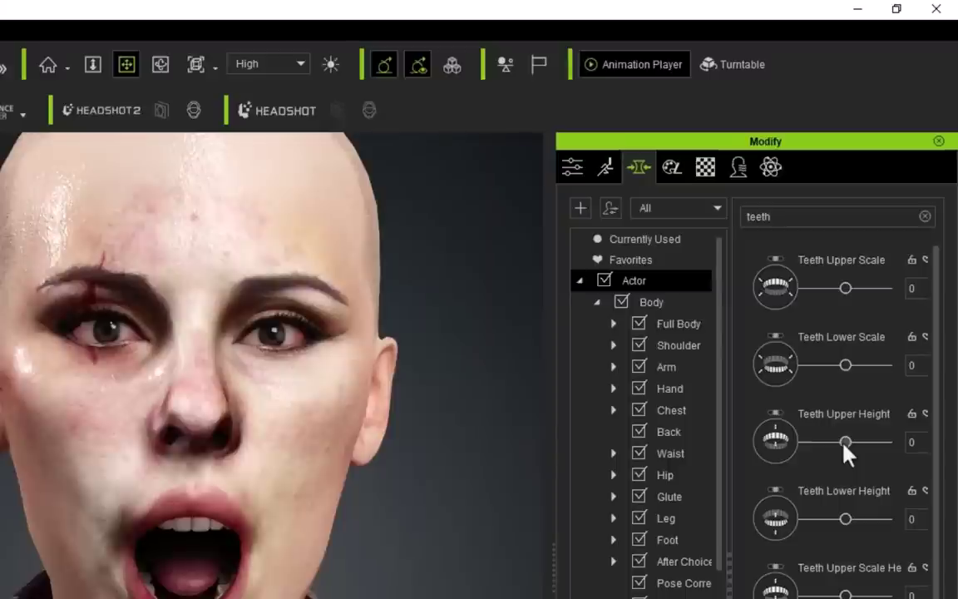
drag(843, 443, 848, 445)
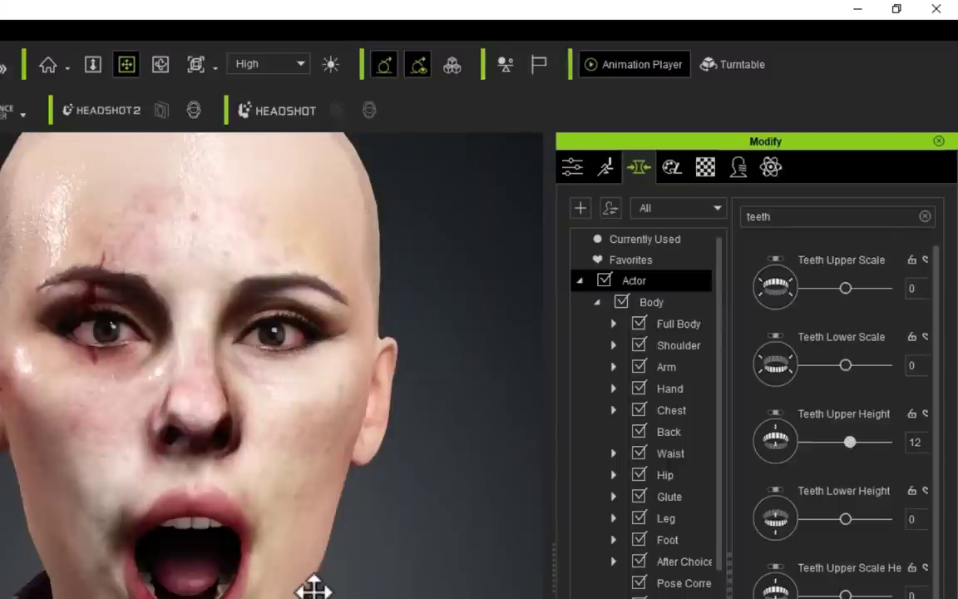
right_drag(310, 587, 459, 223)
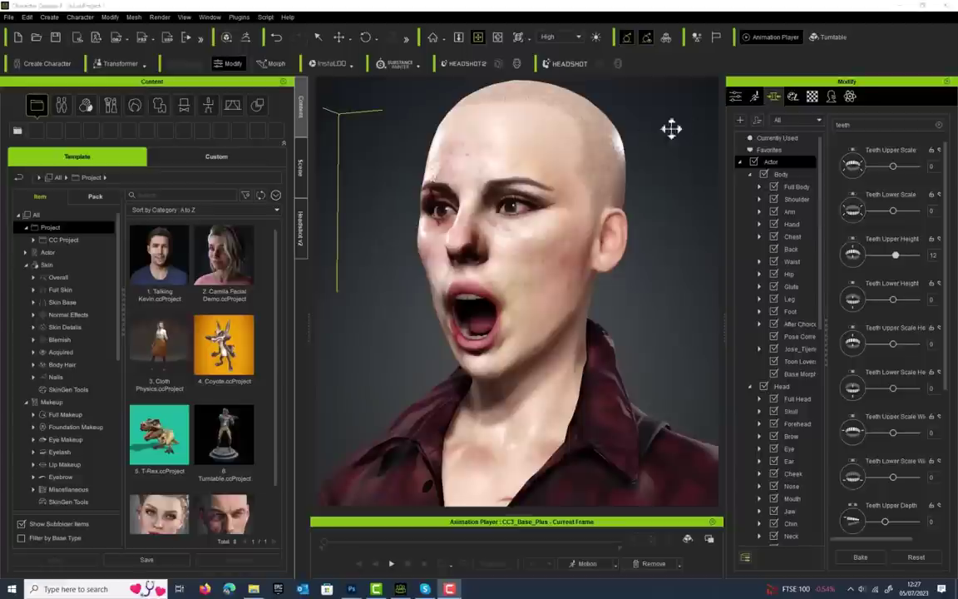
Step: Close the character's mouth, reframe the view closer, and bring up the Scene outliner
click(735, 97)
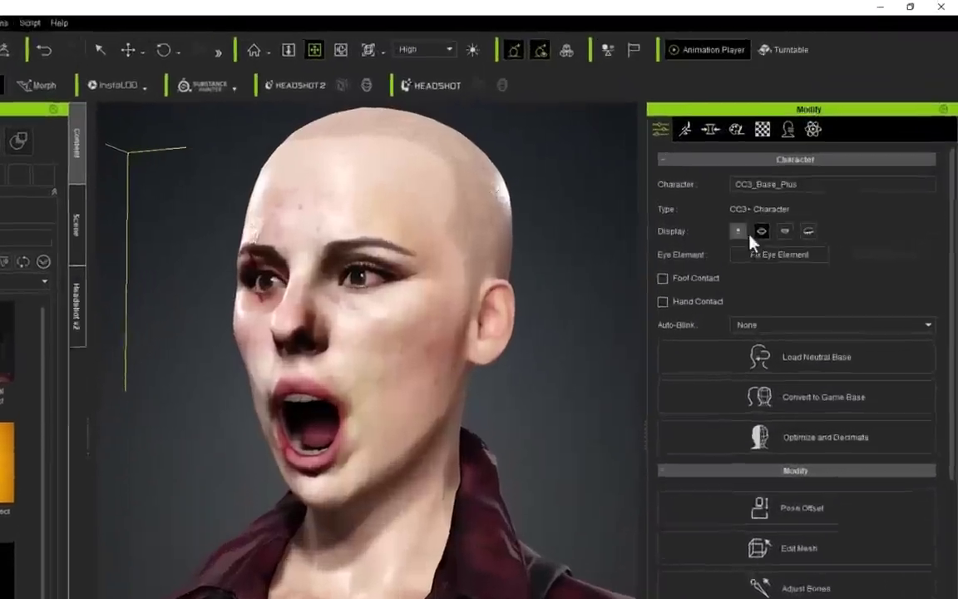
click(761, 231)
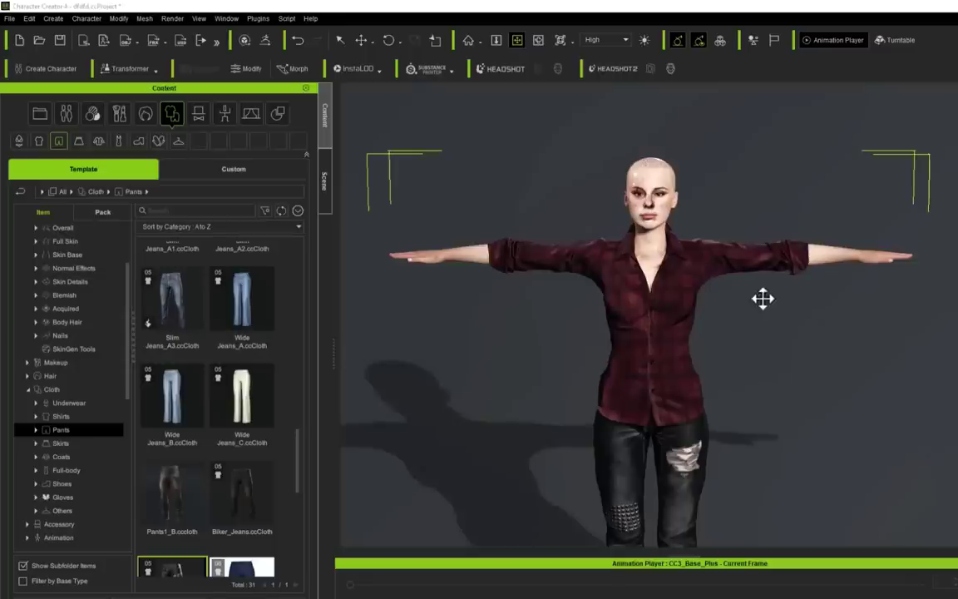
right_drag(739, 350, 764, 334)
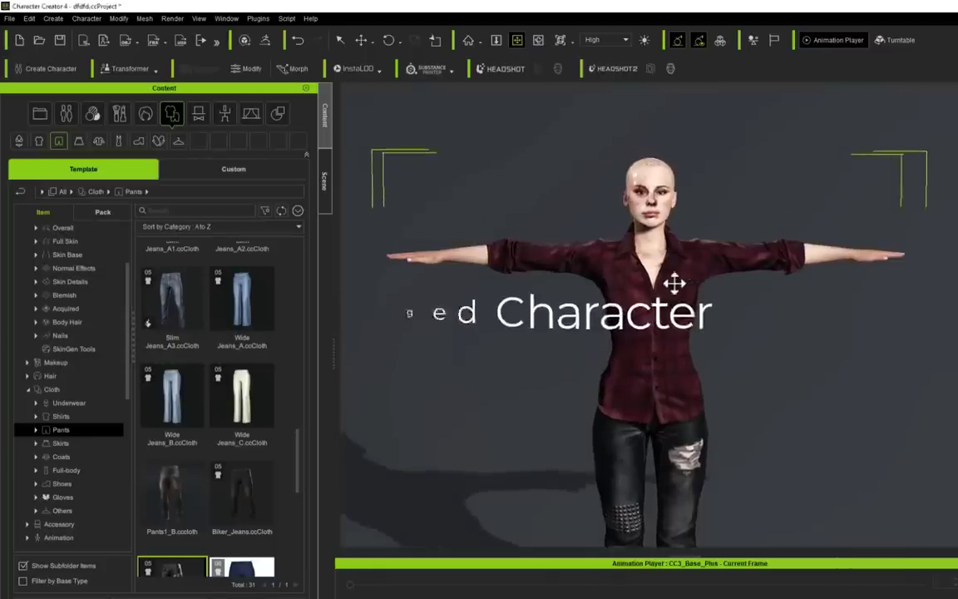
middle_drag(682, 280, 689, 397)
scroll(689, 397, up, 10)
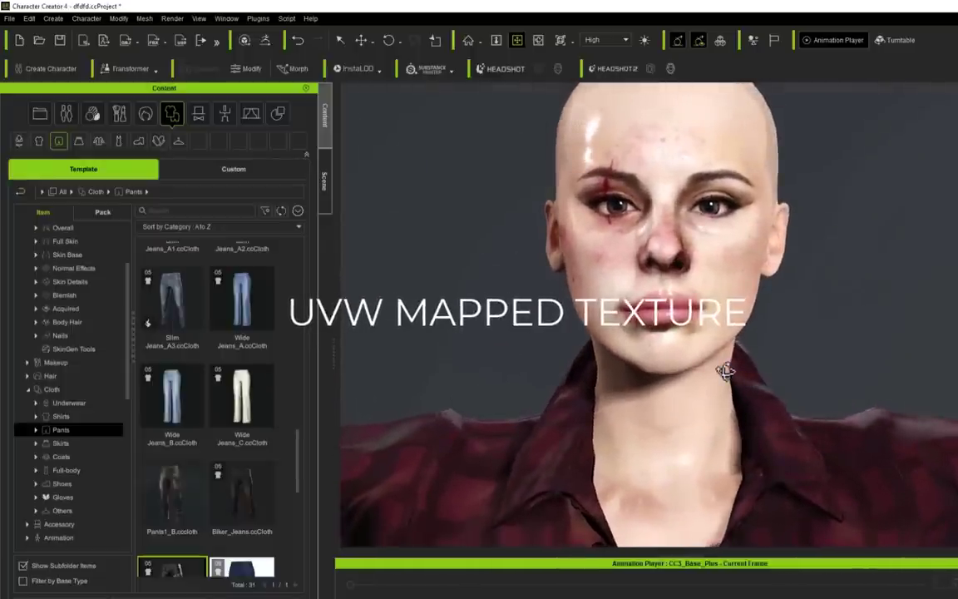
click(326, 178)
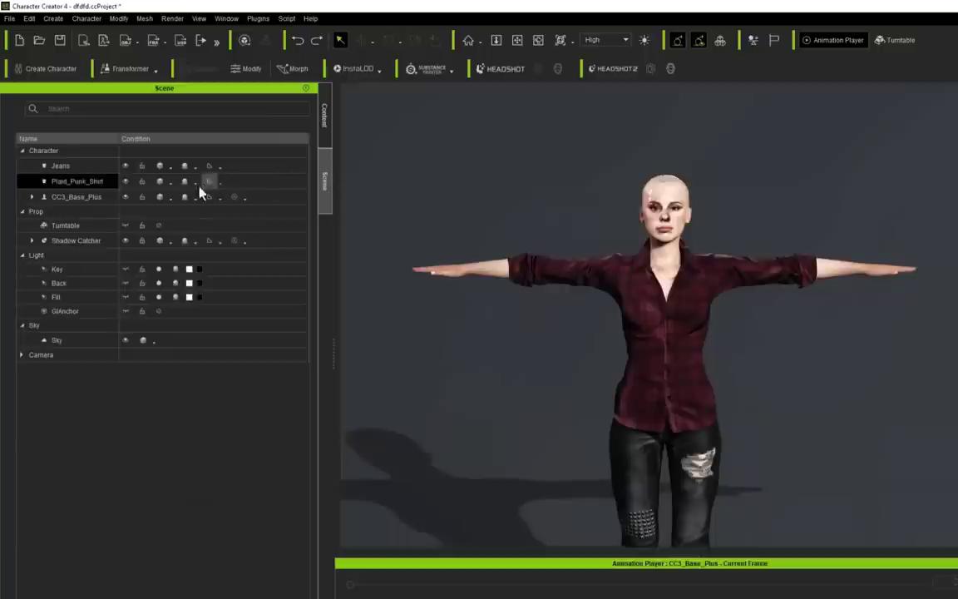
Step: Set CC3_Base_Plus display to Wireframe on Shaded and inspect it from side and front
click(171, 201)
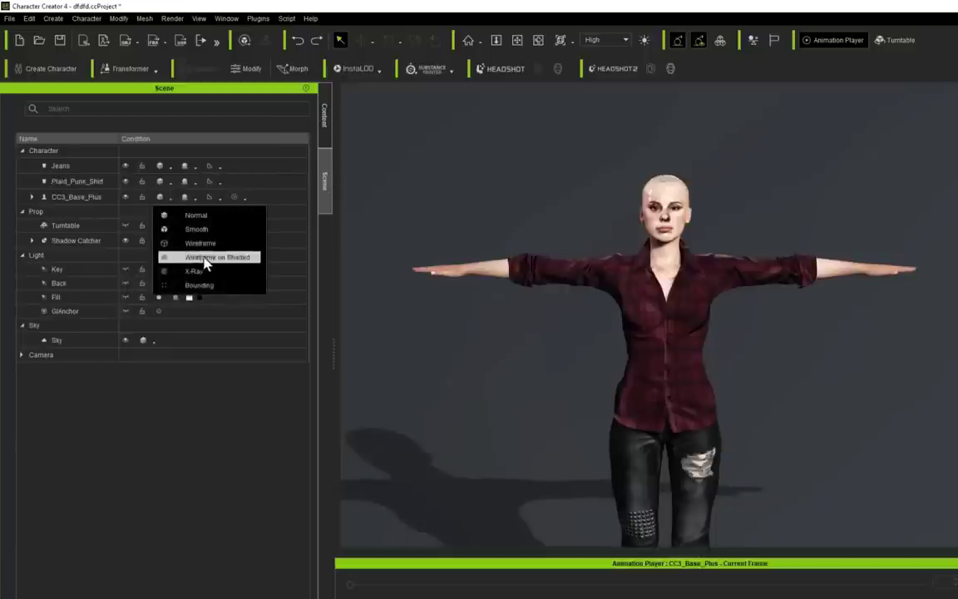
click(174, 257)
scroll(611, 210, up, 3)
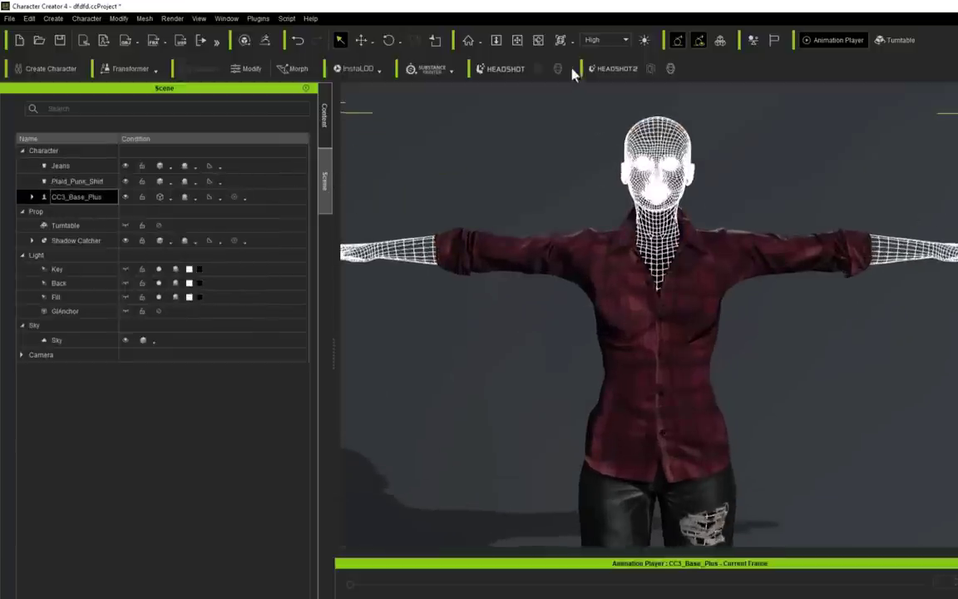
right_drag(665, 216, 787, 219)
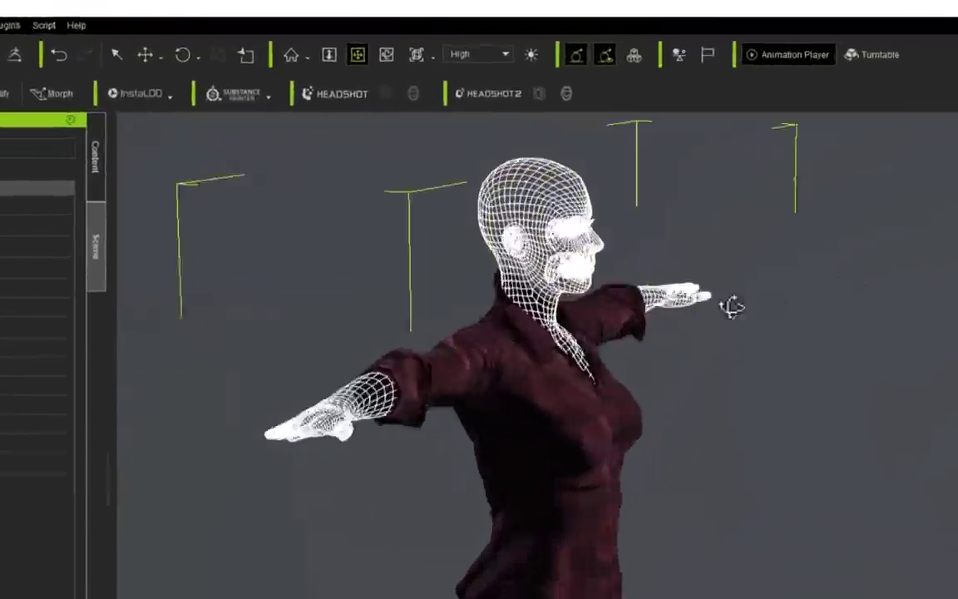
right_drag(732, 306, 624, 288)
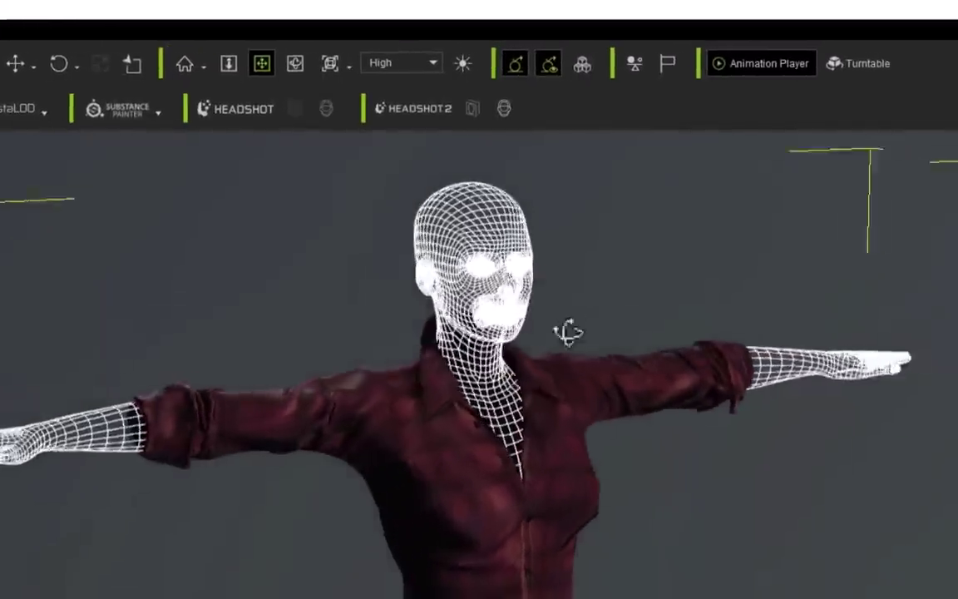
scroll(547, 420, down, 5)
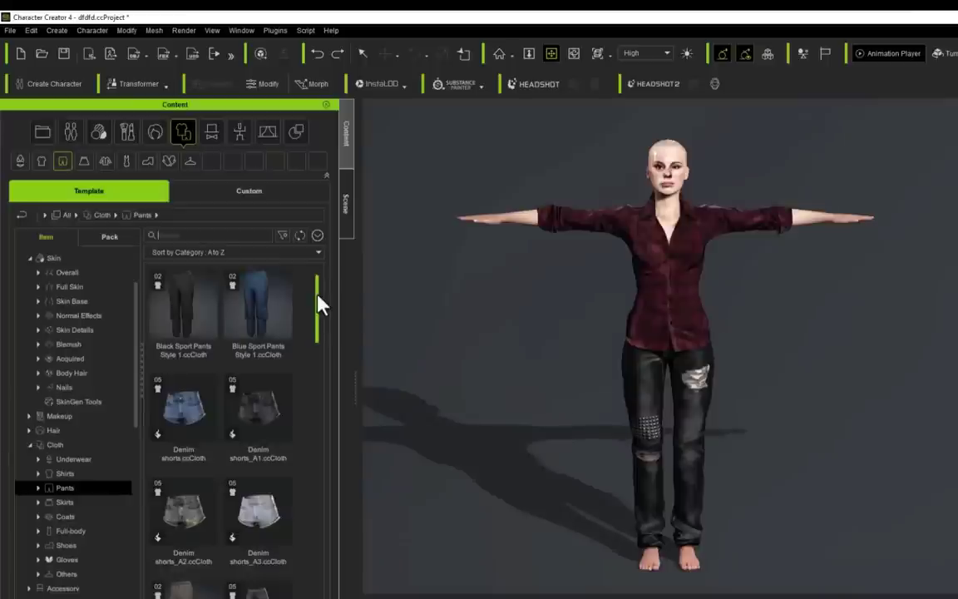
scroll(320, 304, down, 1)
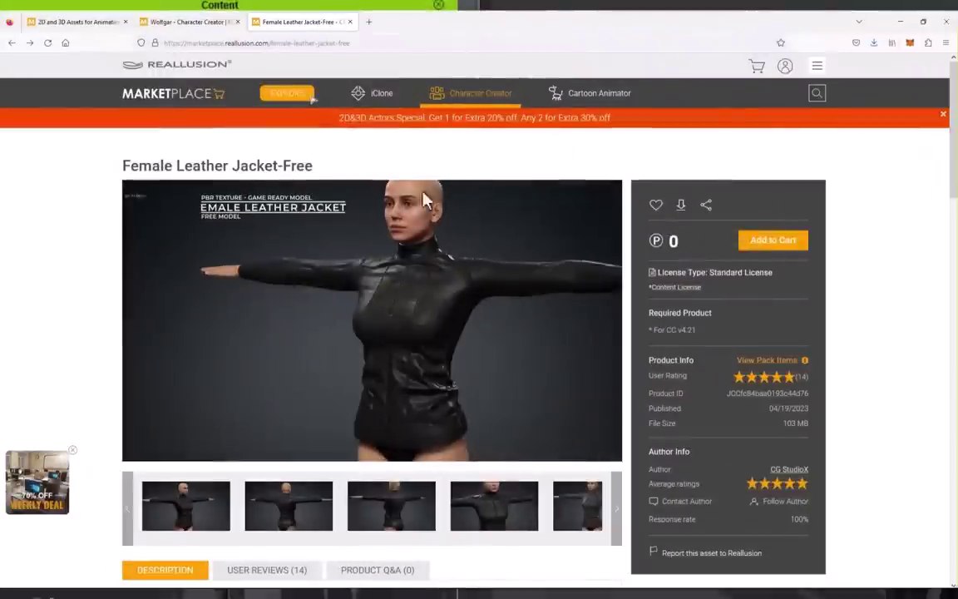
Step: Browse the Female Leather Jacket-Free and Braid Hair 01 preview images, then close the gallery
click(271, 508)
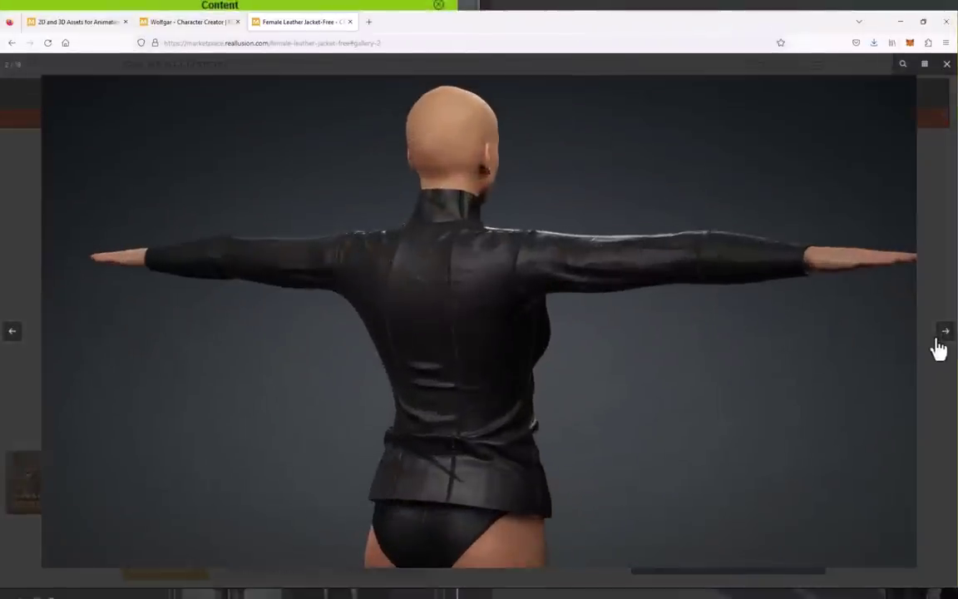
click(943, 337)
click(945, 335)
click(945, 334)
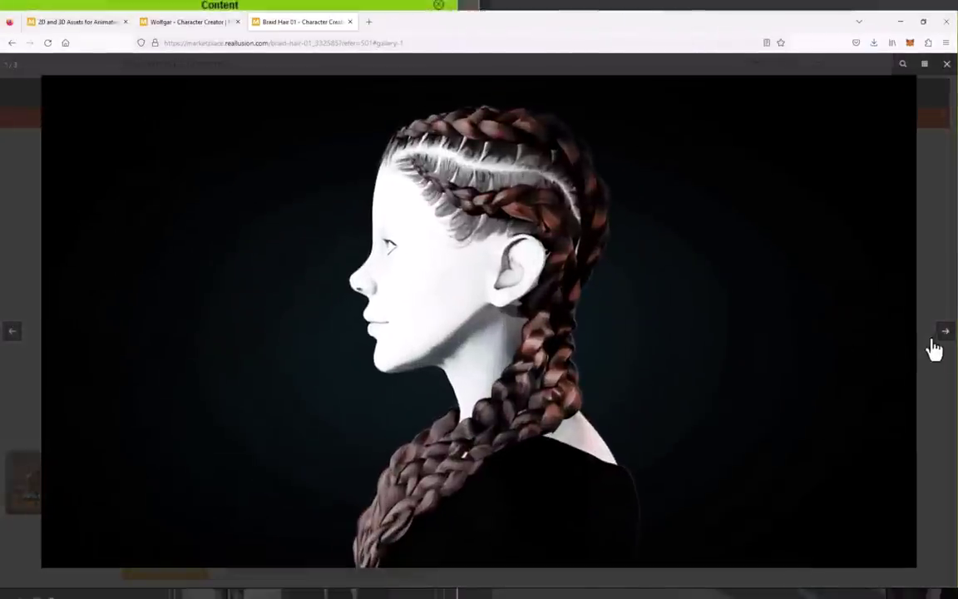
click(940, 341)
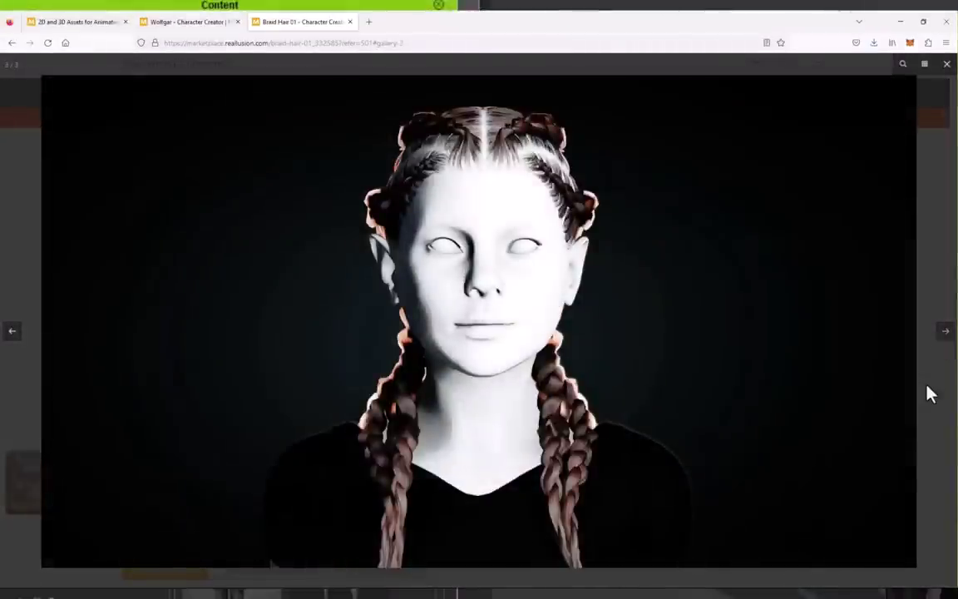
click(929, 394)
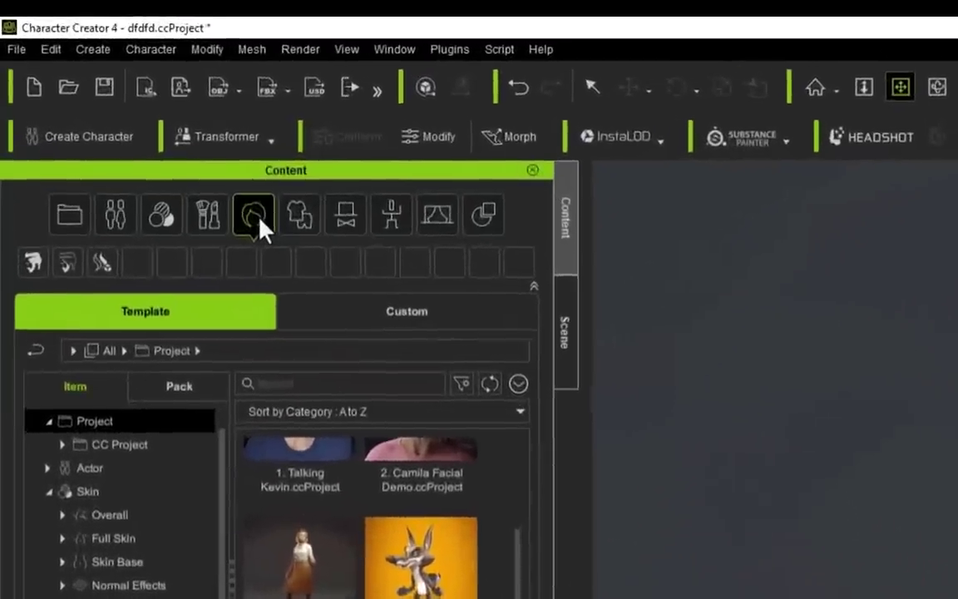
Step: Drag 09_Classic bun.rlHair from the Hair templates onto the character in the viewport
click(163, 142)
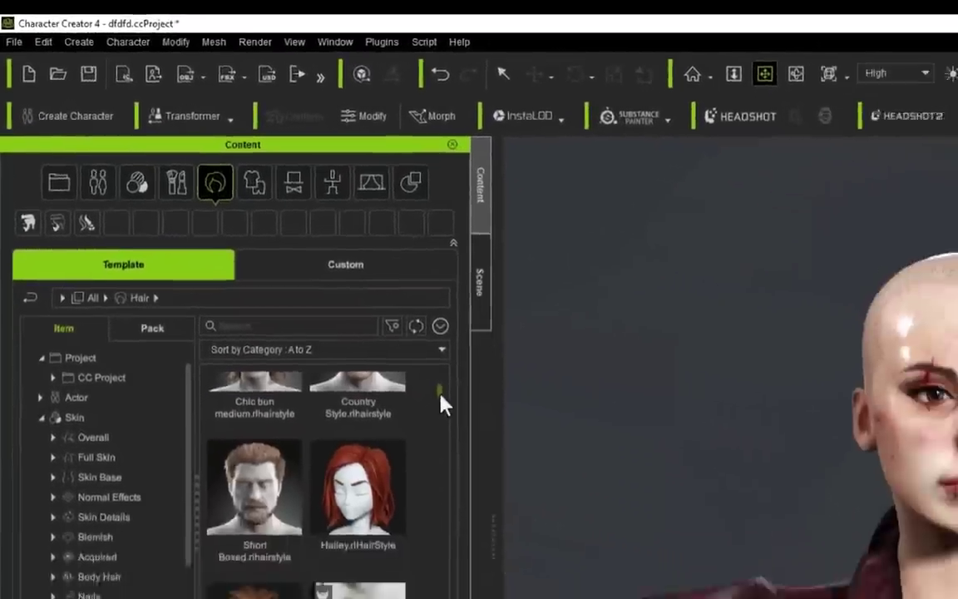
drag(521, 464, 520, 483)
drag(360, 341, 359, 453)
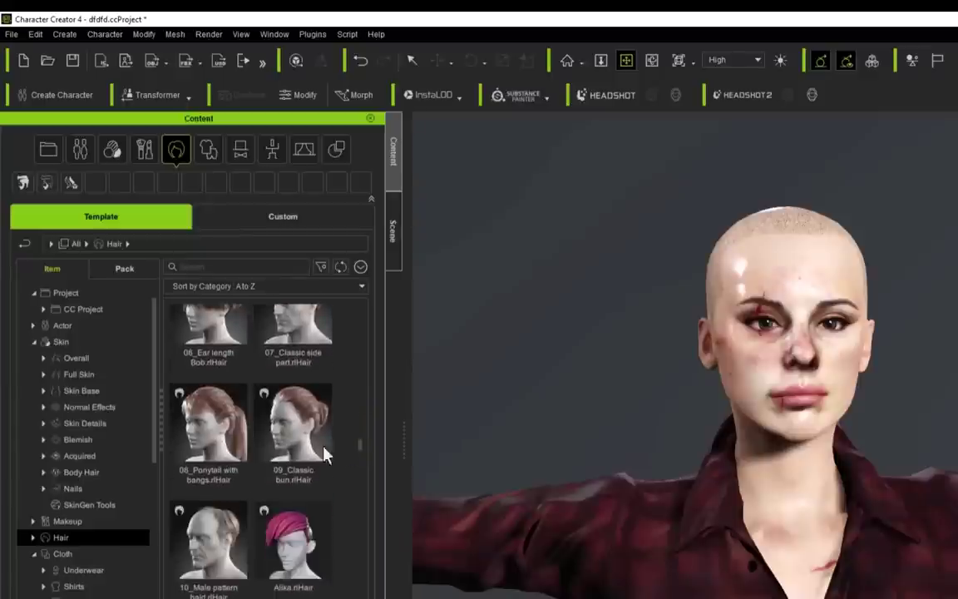
drag(290, 400, 794, 429)
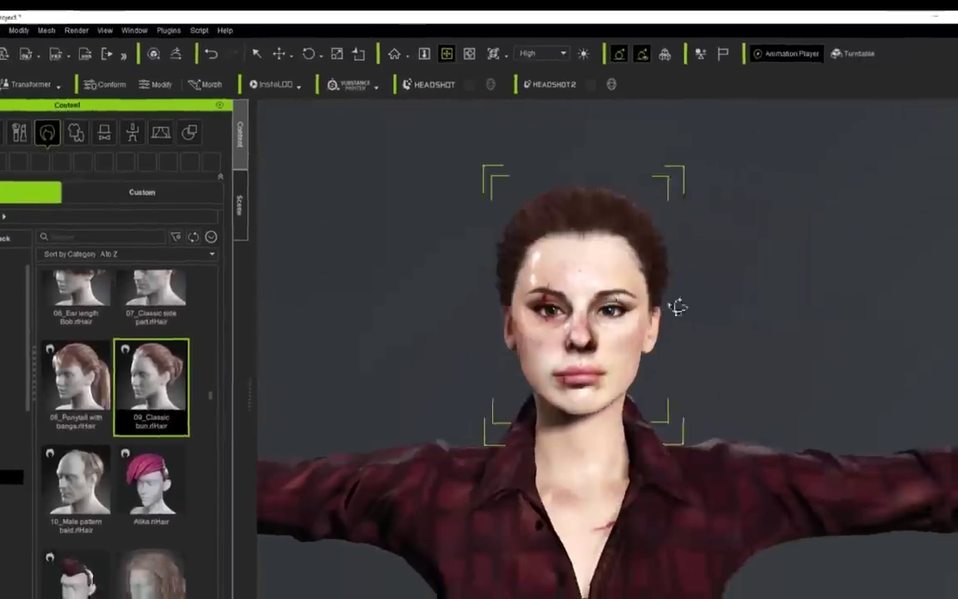
right_drag(675, 306, 523, 265)
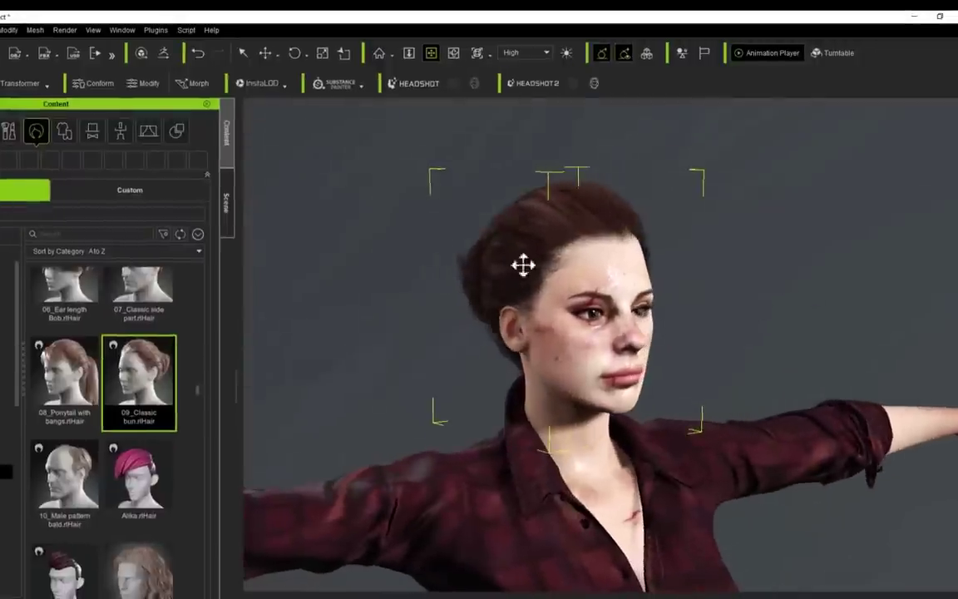
Step: Open the bun hair's Strand Color Root Color picker in the Material tab's Shader Settings
click(147, 83)
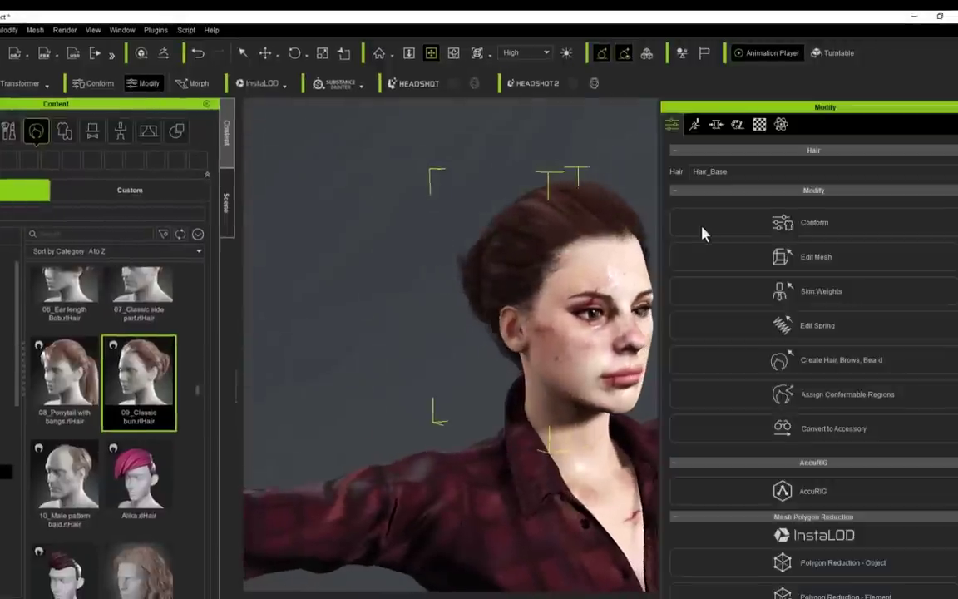
click(759, 124)
right_drag(520, 299, 401, 329)
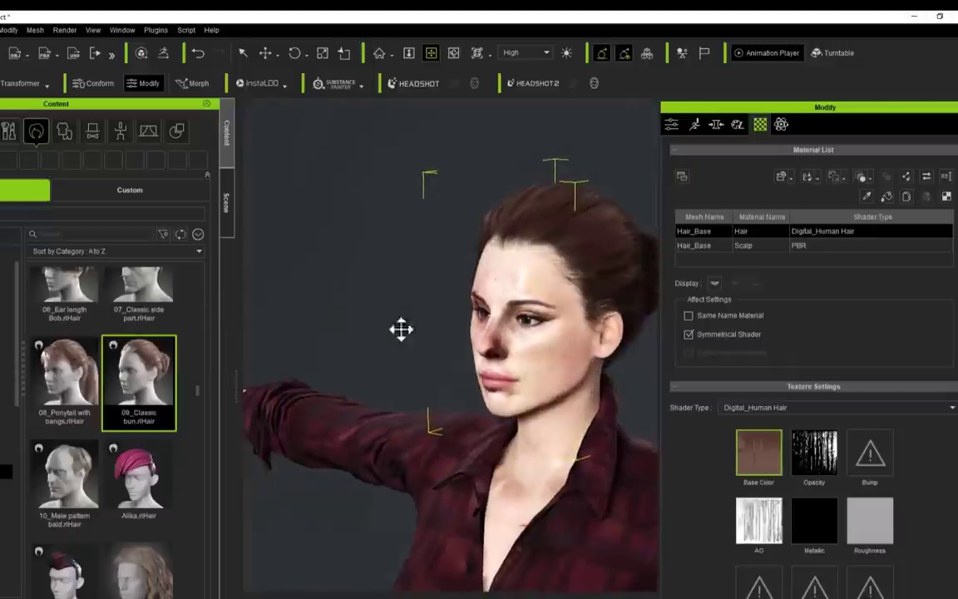
mouse_move(759, 462)
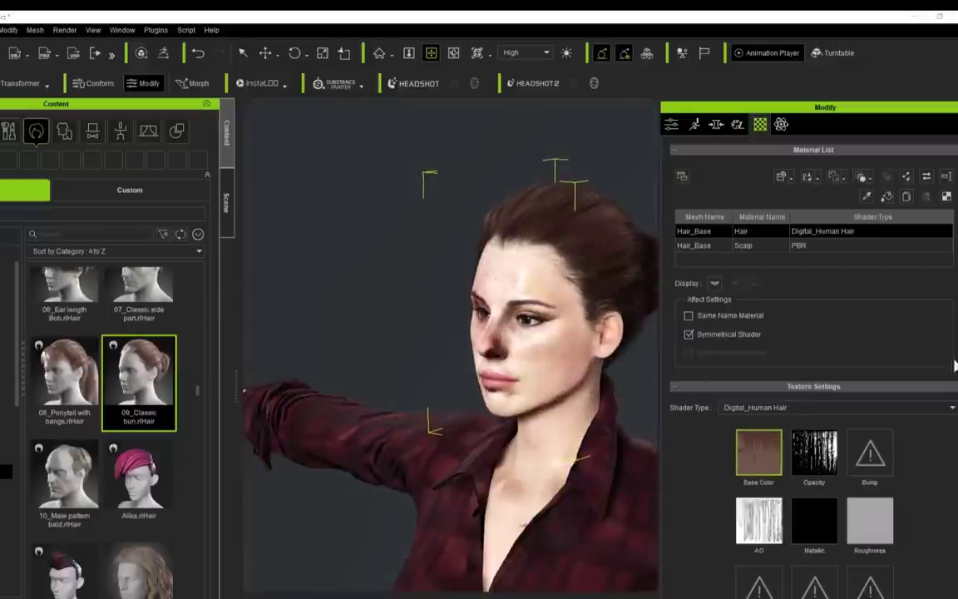
scroll(810, 374, down, 2)
scroll(811, 374, down, 10)
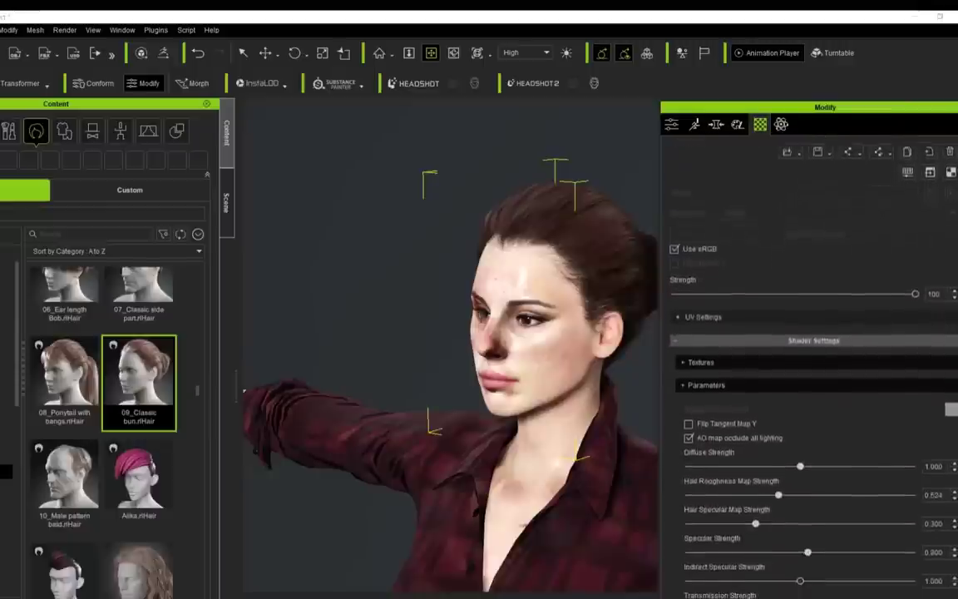
click(763, 281)
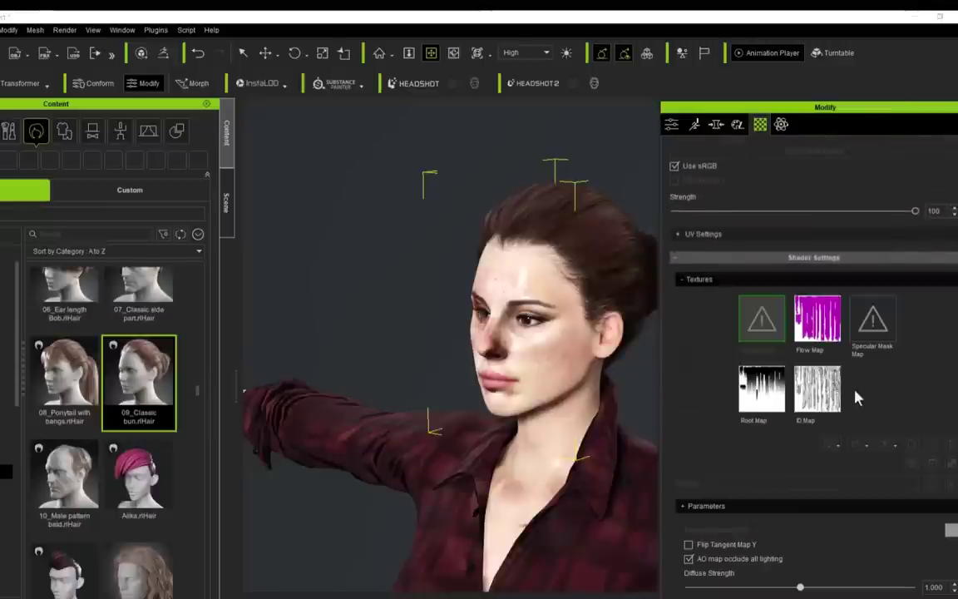
scroll(855, 396, down, 6)
scroll(861, 407, down, 5)
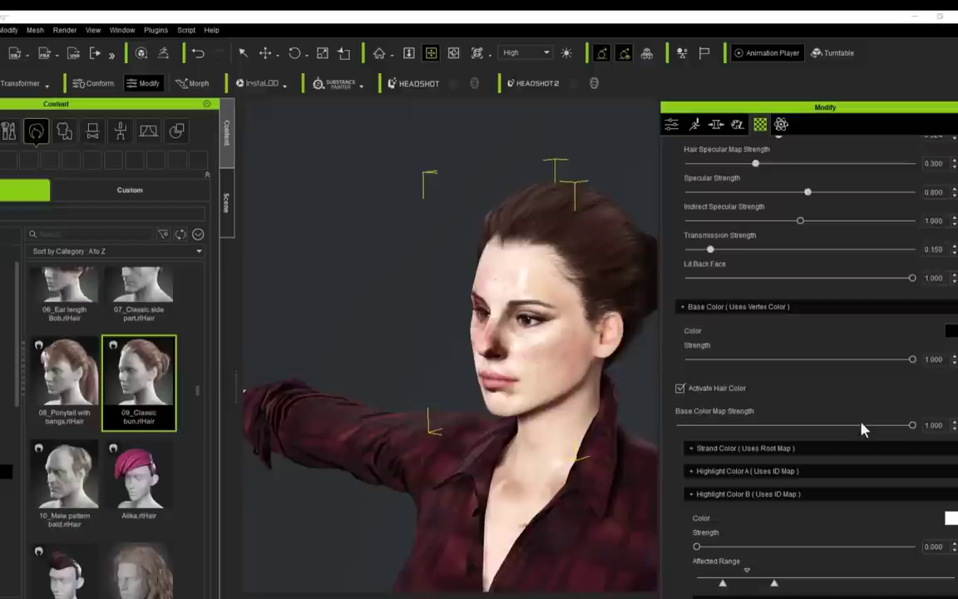
click(833, 448)
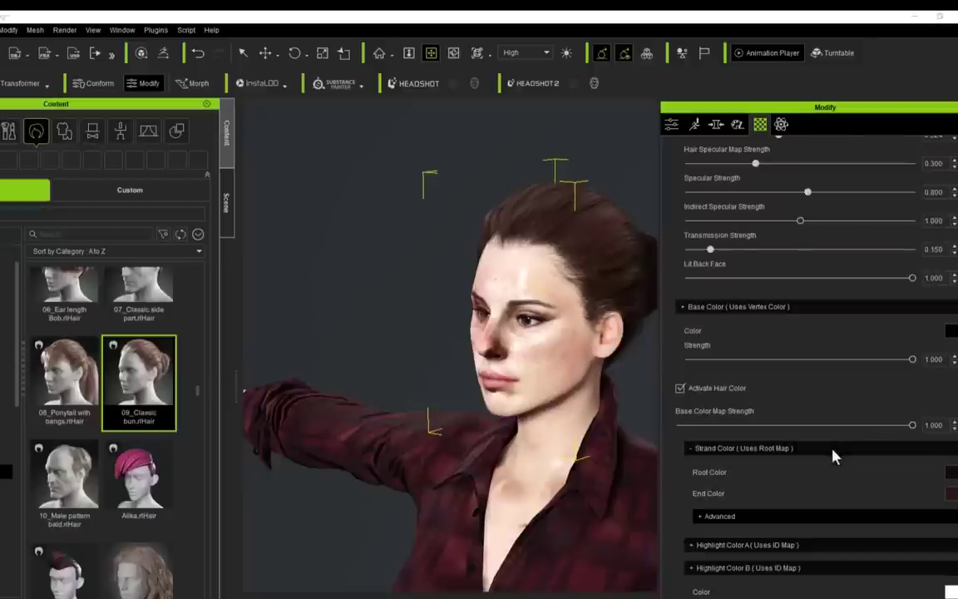
click(950, 471)
drag(846, 264, 224, 237)
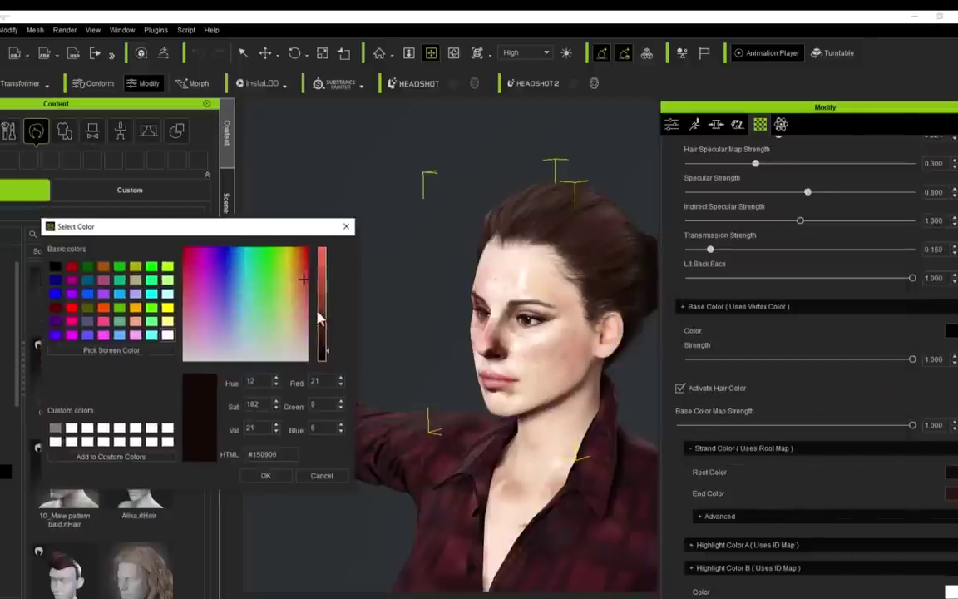
Step: Confirm black as the root colour and add two forehead hair patches to the bun
click(266, 475)
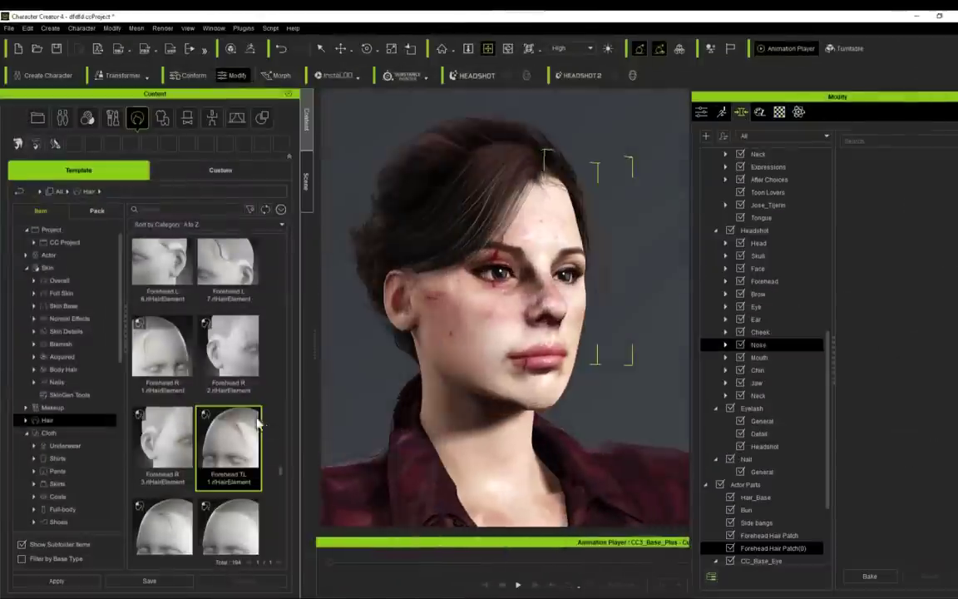
drag(228, 445, 465, 349)
drag(207, 394, 464, 336)
click(464, 336)
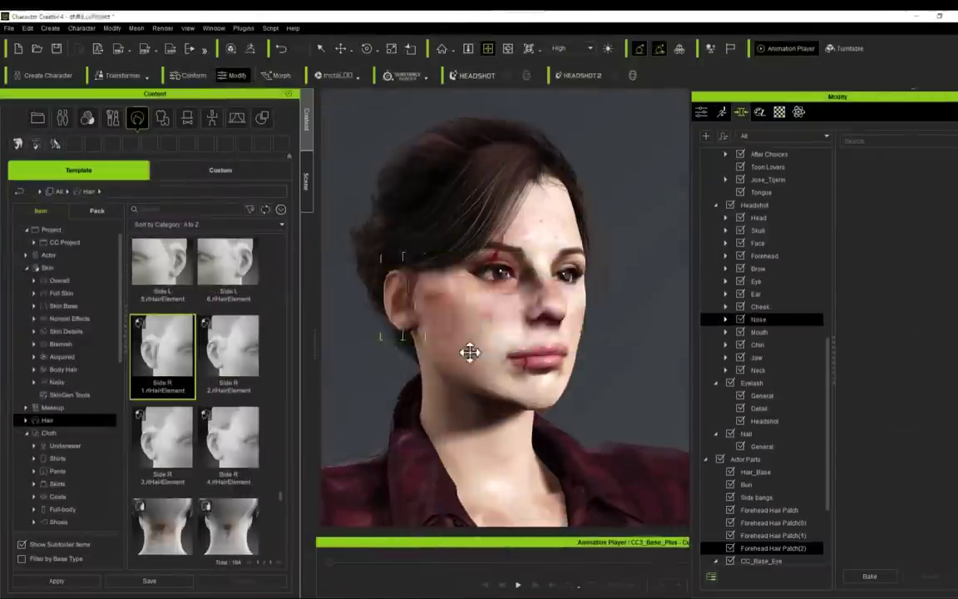
Step: Open the new forehead hair element's strand colour material settings
click(470, 353)
click(779, 112)
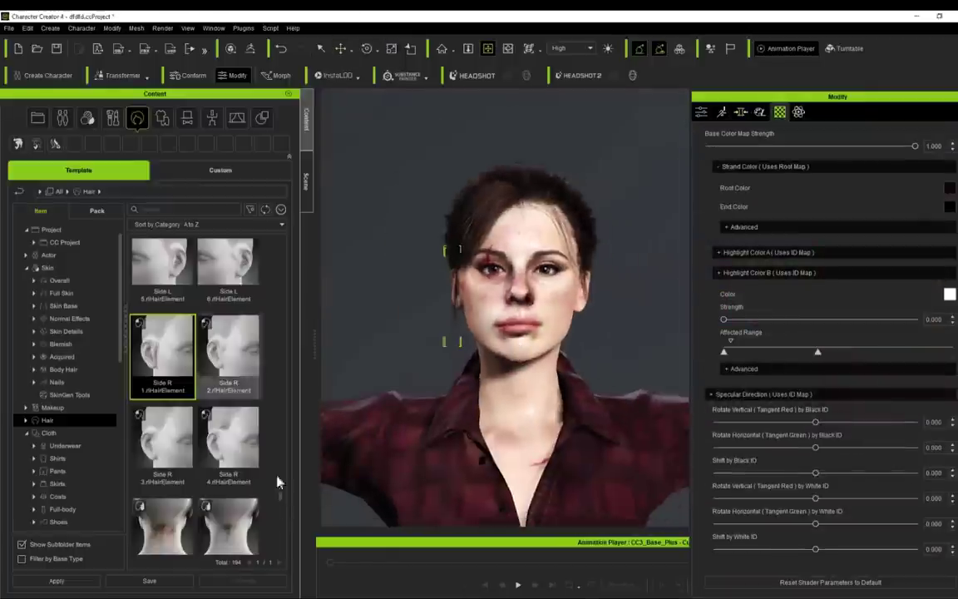
drag(278, 481, 282, 501)
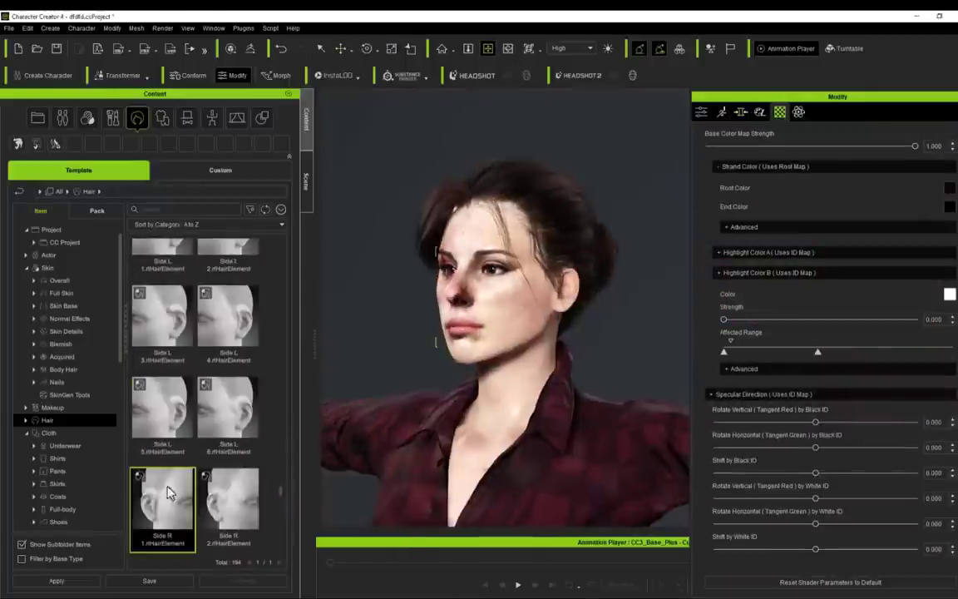
scroll(208, 375, down, 3)
Step: Add the Forehead L 4 and Rear Hair elements to the hairstyle
drag(162, 441, 499, 275)
click(513, 327)
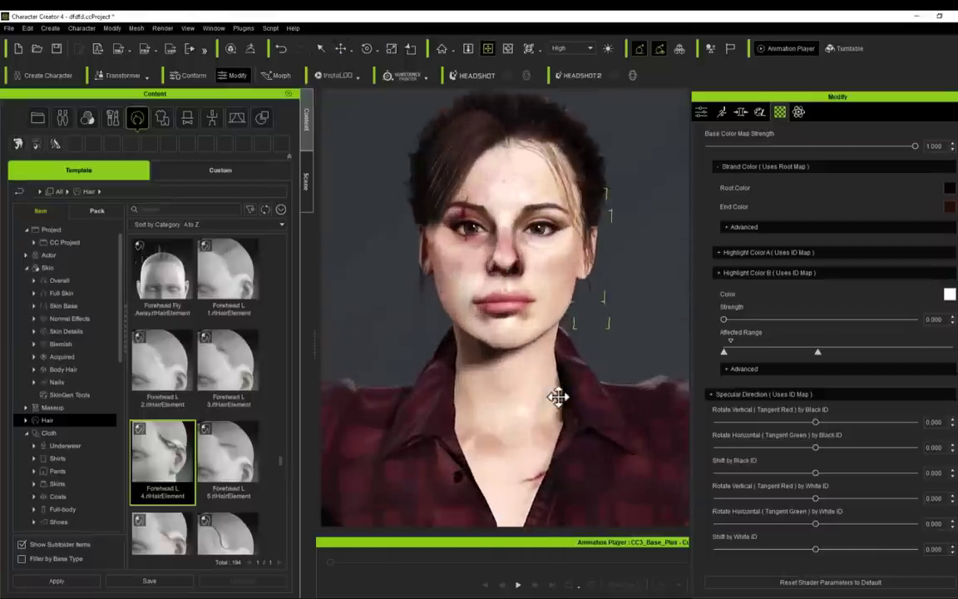
scroll(293, 325, down, 5)
scroll(293, 313, down, 5)
drag(163, 340, 505, 342)
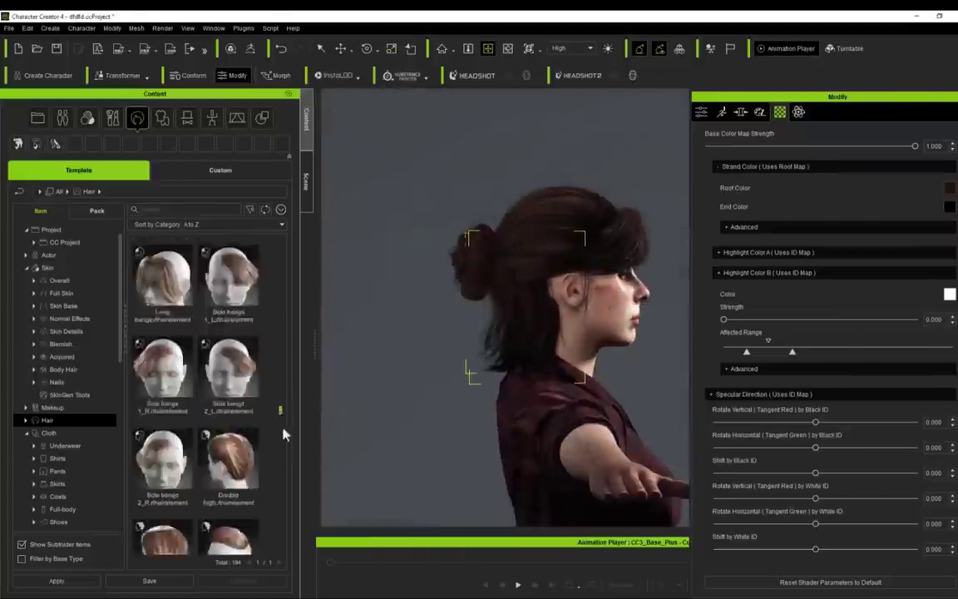
scroll(260, 464, down, 5)
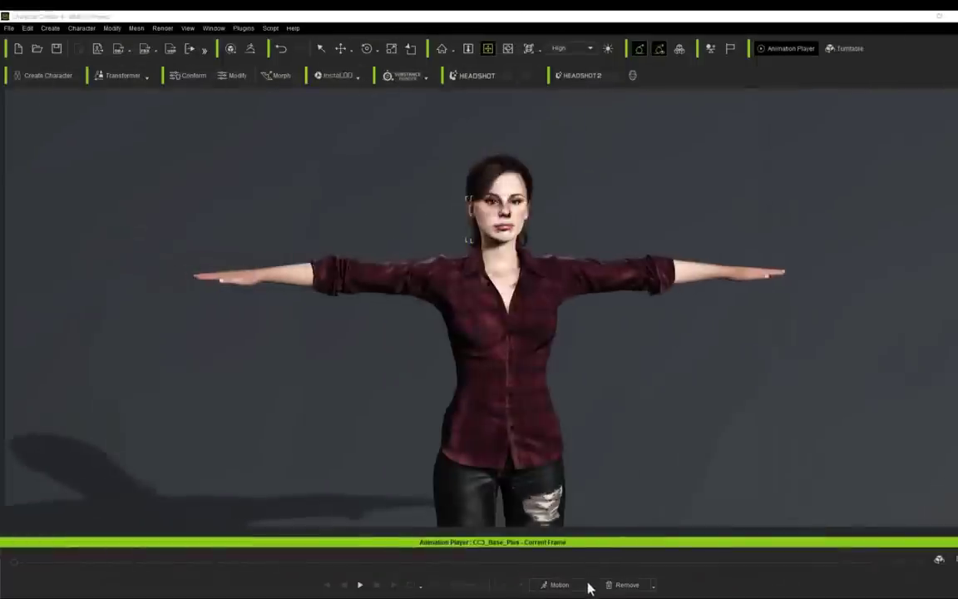
Step: Open the Animation Player's preset Motion list to find a Female Idle motion
click(588, 585)
mouse_move(593, 427)
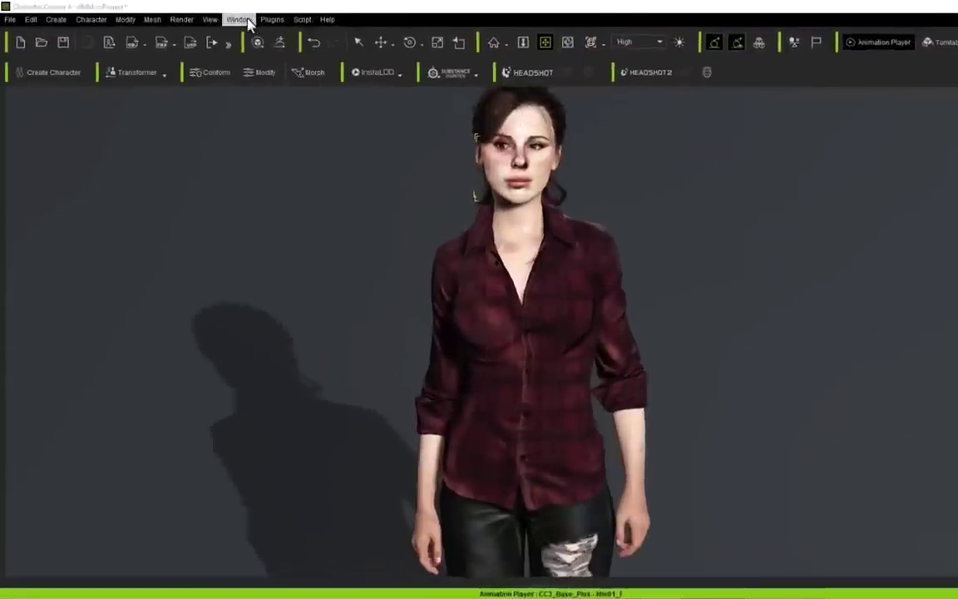
Step: Apply Aqua.iAtm from the Content Manager's Stage > Atmosphere library to the scene
click(222, 17)
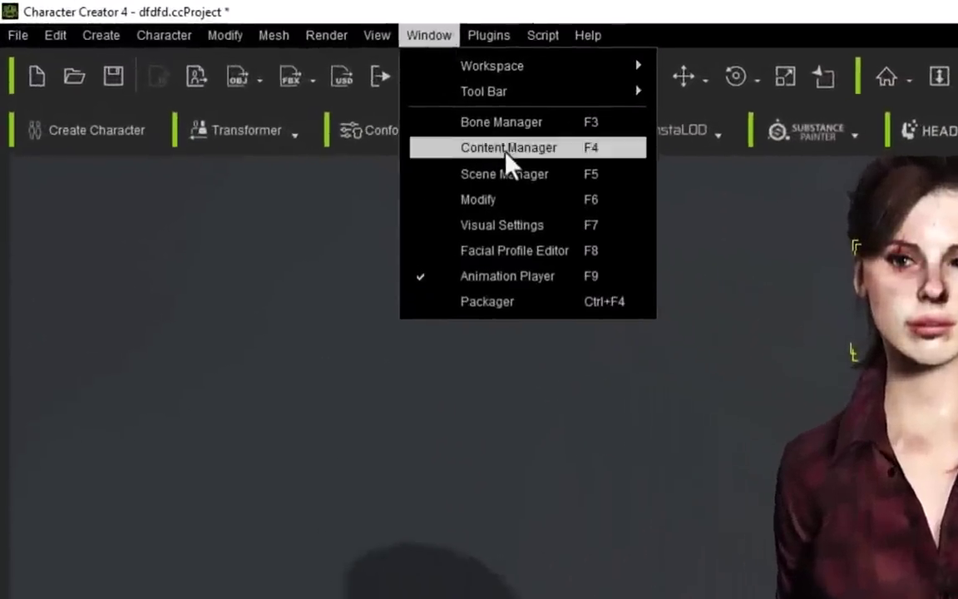
click(509, 160)
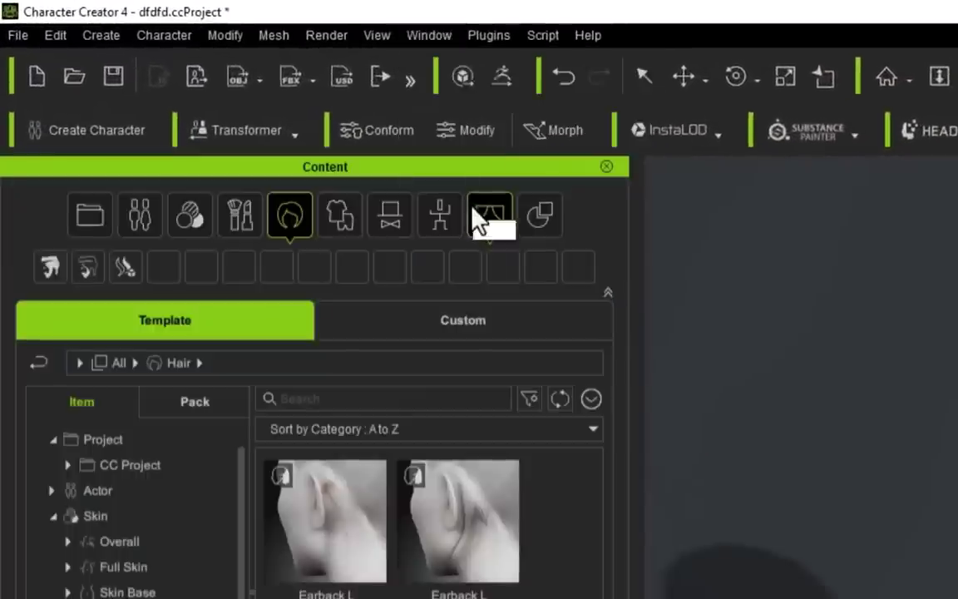
click(476, 214)
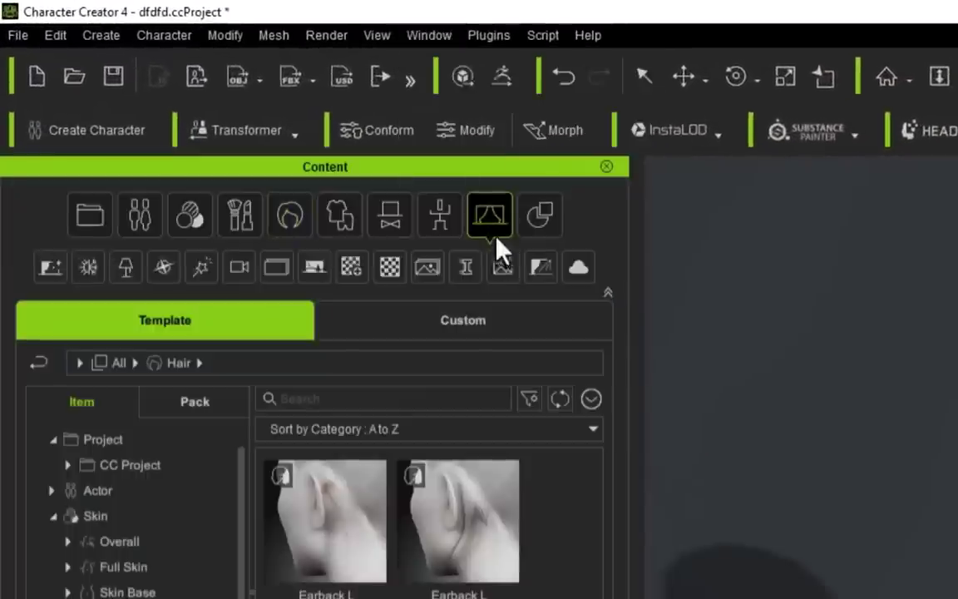
click(89, 266)
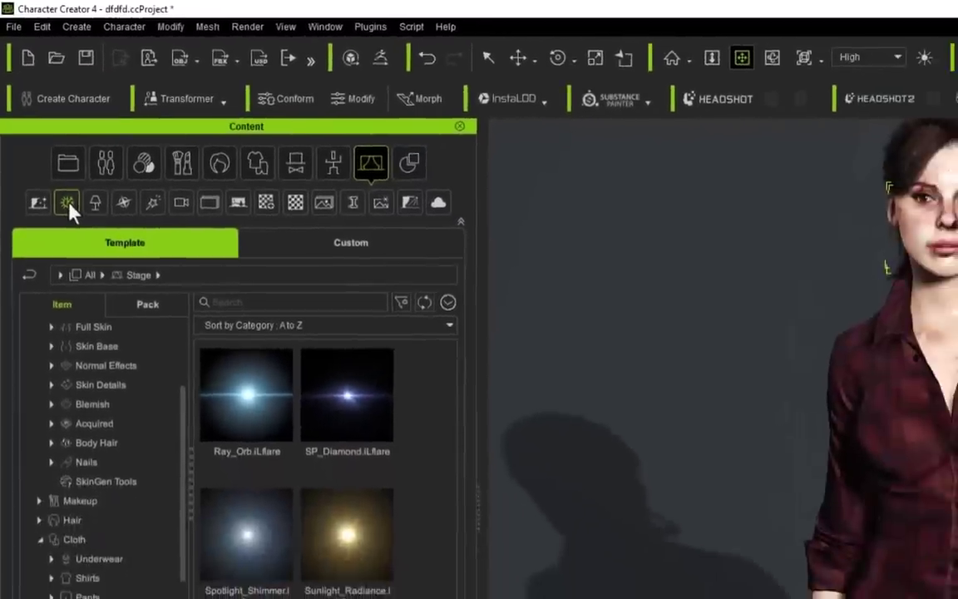
click(67, 203)
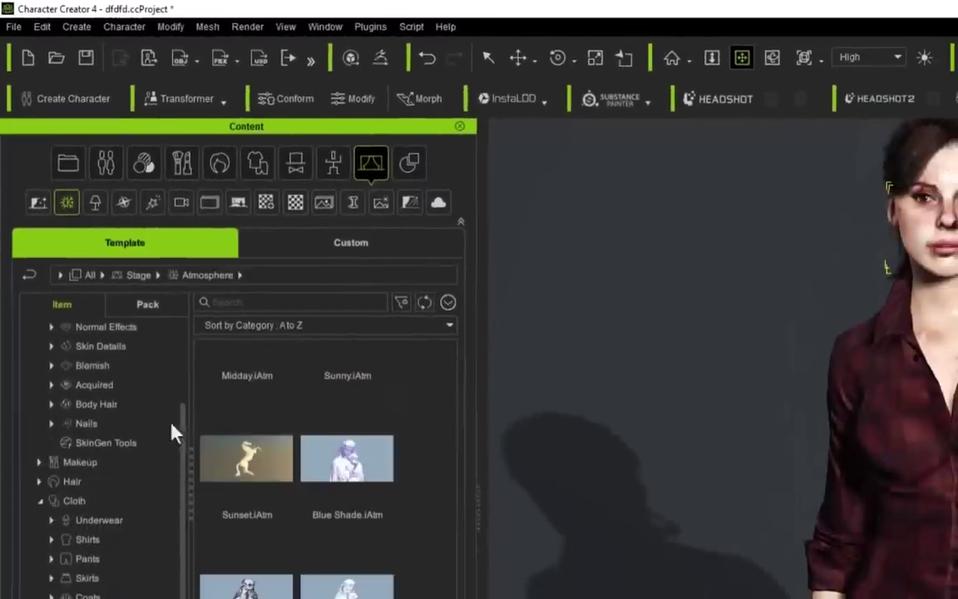
scroll(440, 470, up, 10)
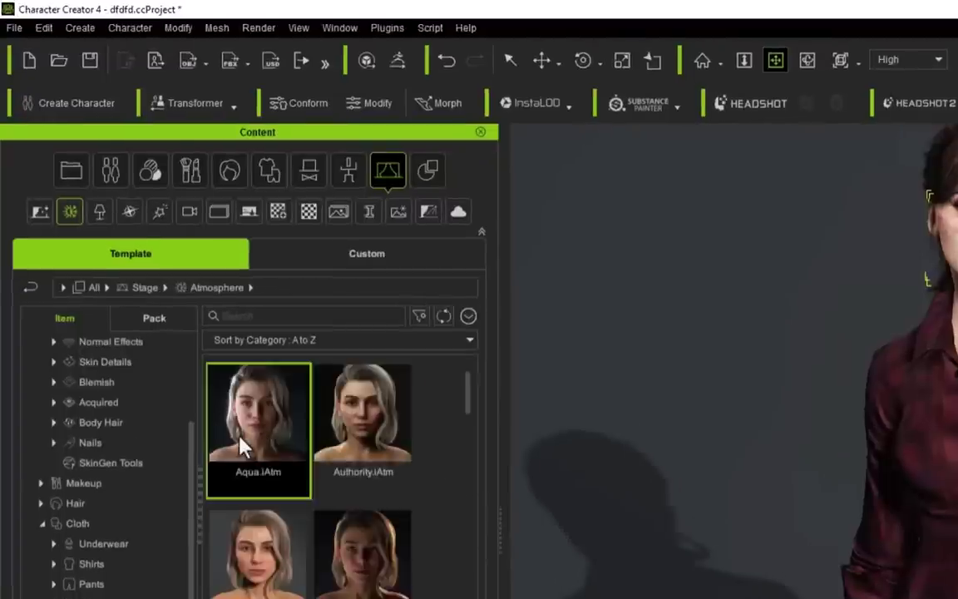
drag(241, 445, 721, 411)
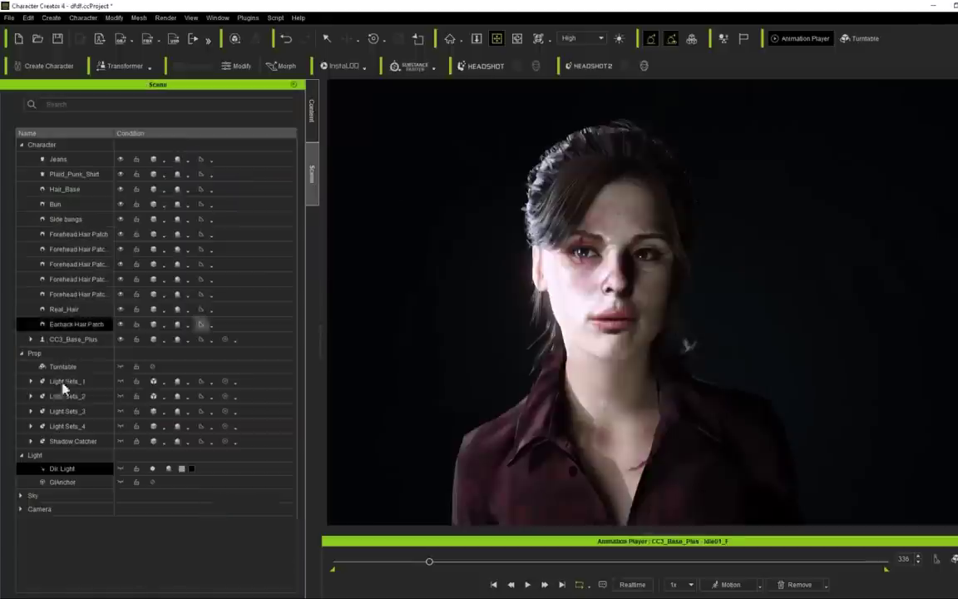
Step: Toggle Light Sets_1 off, expand it and select its Back light
click(34, 433)
click(34, 433)
click(122, 381)
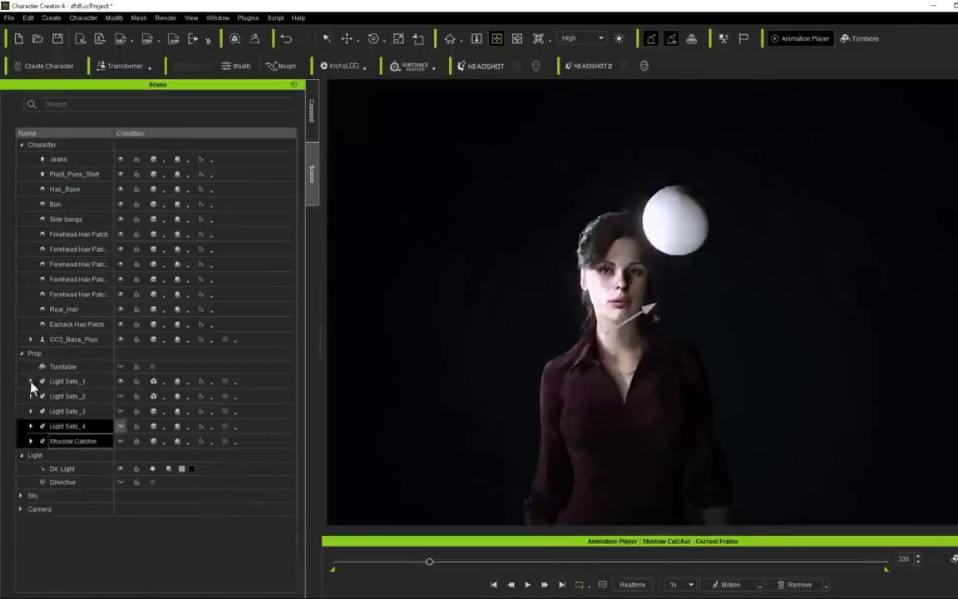
click(31, 381)
click(66, 410)
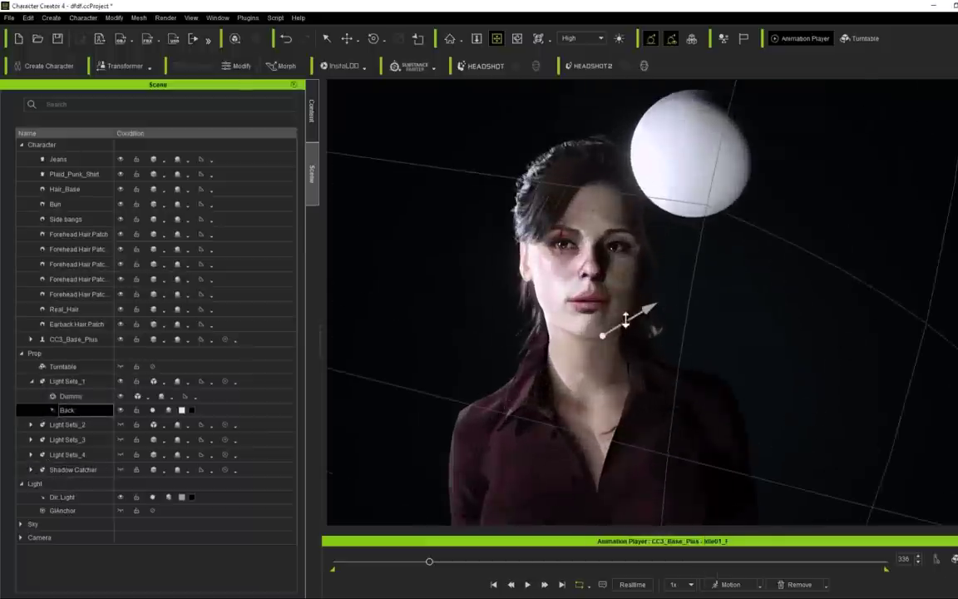
Step: Expand Light Sets_2 to Light Sets_4, selecting their Back and Key lights
click(31, 424)
click(66, 453)
click(31, 467)
click(65, 497)
click(30, 511)
click(65, 540)
click(67, 424)
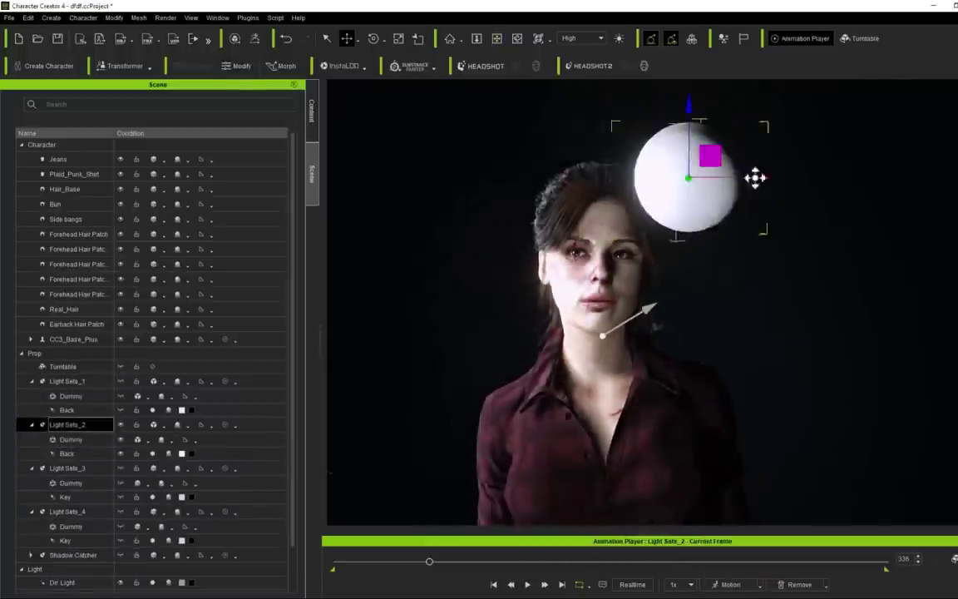
scroll(705, 362, down, 3)
scroll(705, 363, up, 3)
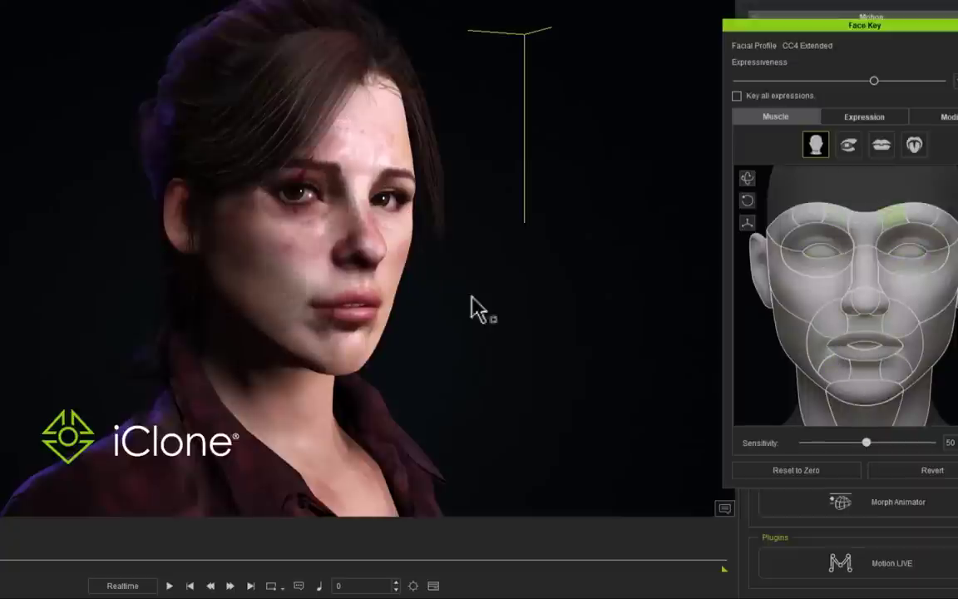
Step: Show the Face Key panel's Expression > Modify sliders for the character's face
click(881, 121)
click(943, 117)
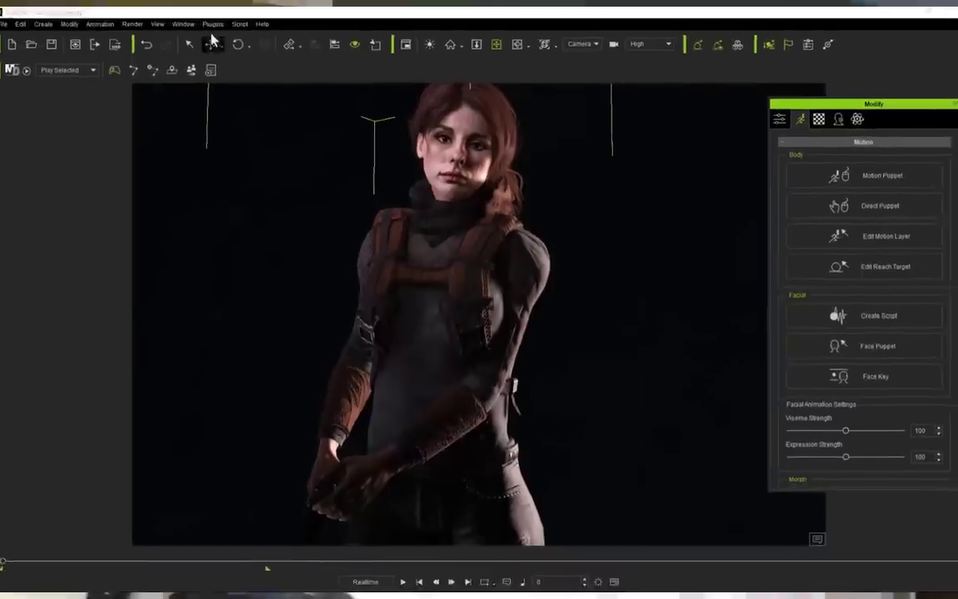
Step: Open the Plugins menu to reach the Unreal Live Link plugin
click(216, 27)
mouse_move(229, 80)
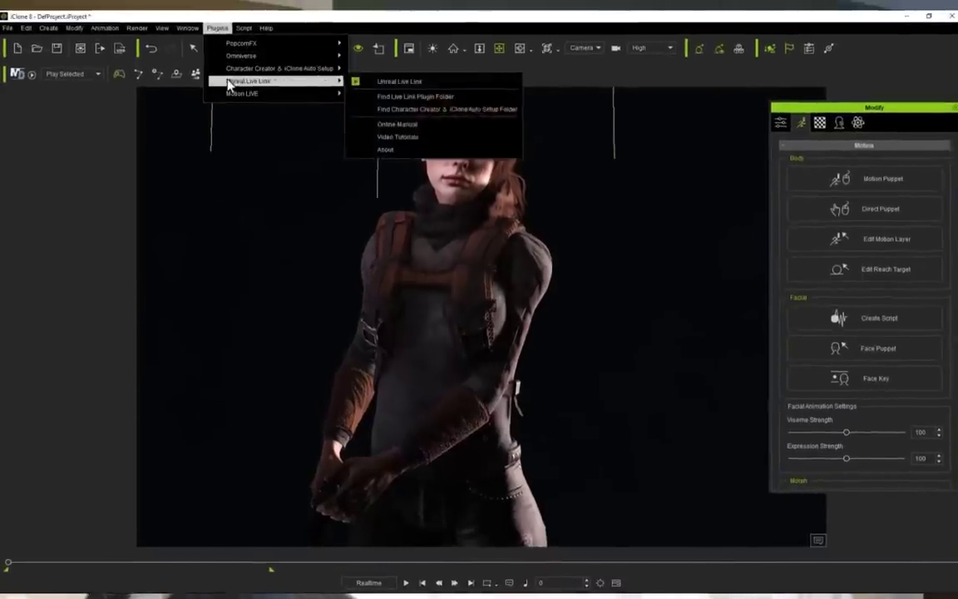